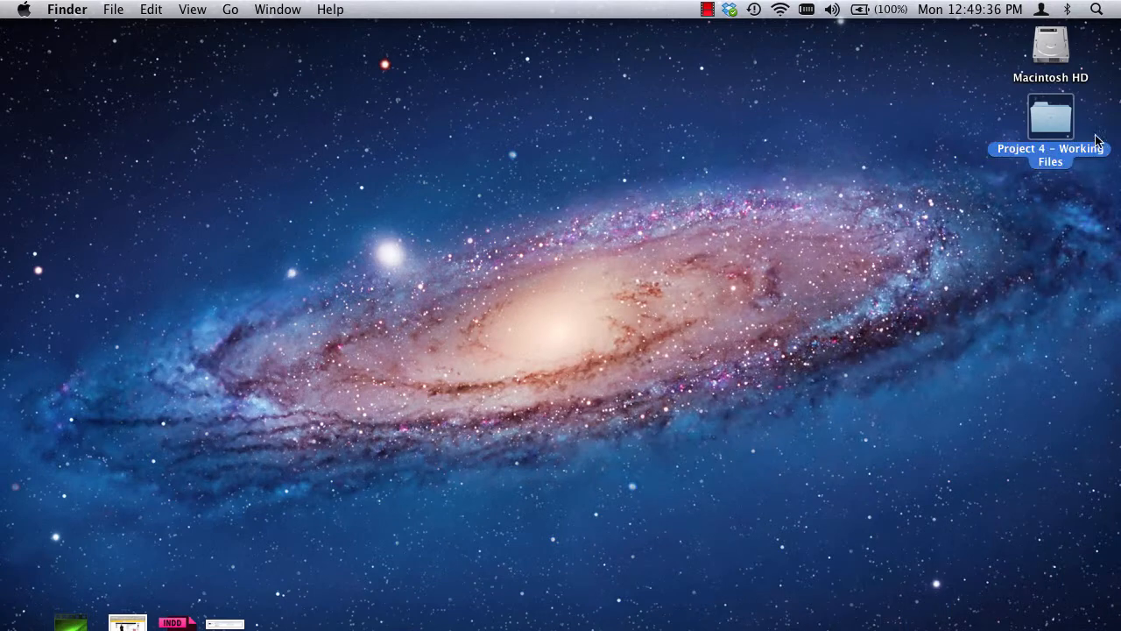
Step: Open the Project 4 – Working Files folder from the desktop and show its Images folder contents
{"action": "double_click", "coordinate": [1052, 125]}
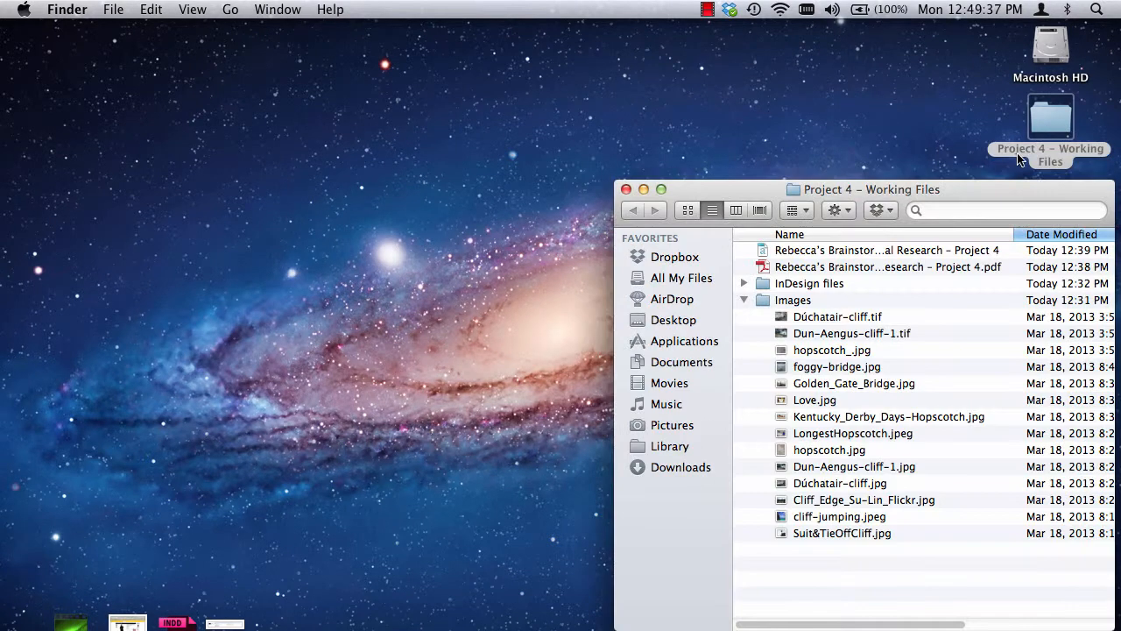
{"action": "double_click", "coordinate": [765, 297]}
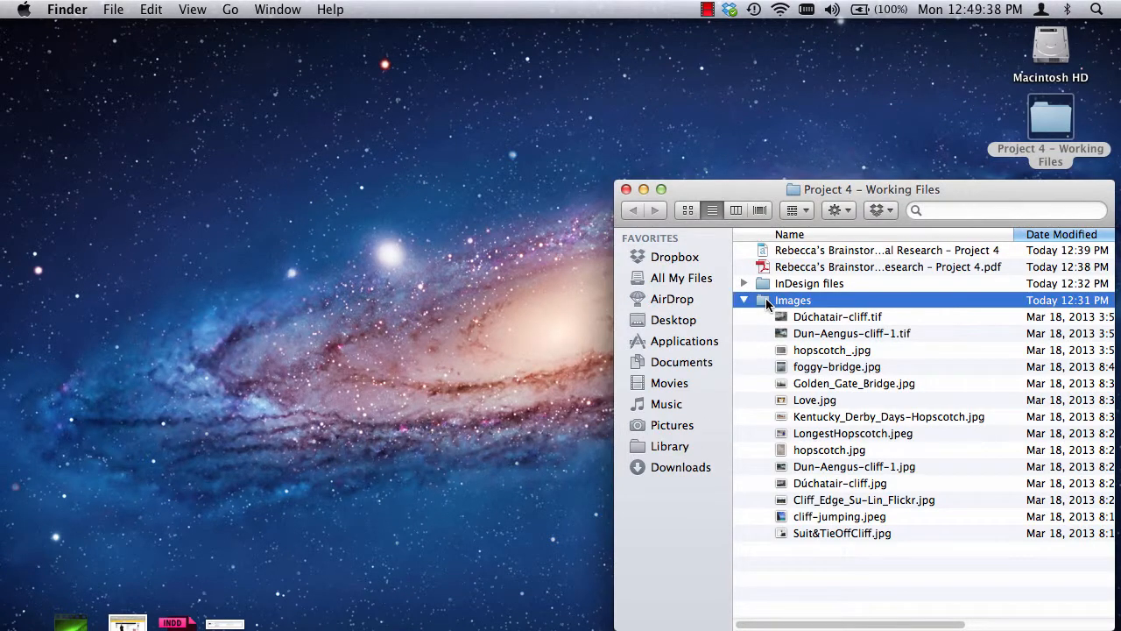
{"action": "left_click", "coordinate": [630, 210]}
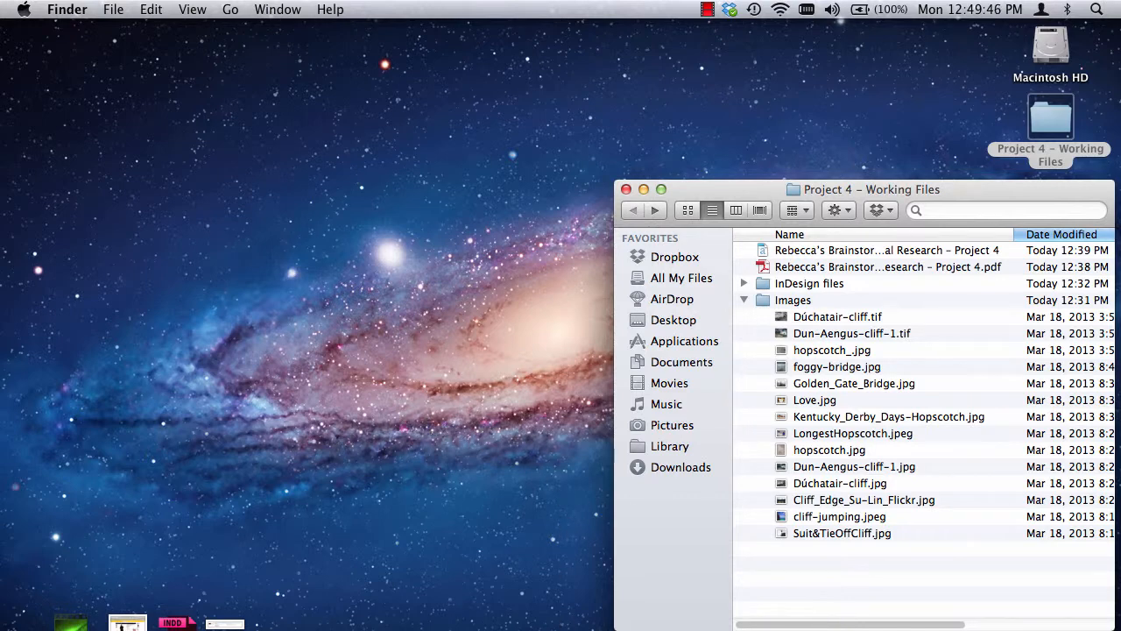
Step: Switch to Microsoft Word, create a new blank document and widen its window slightly
{"action": "left_click", "coordinate": [438, 630]}
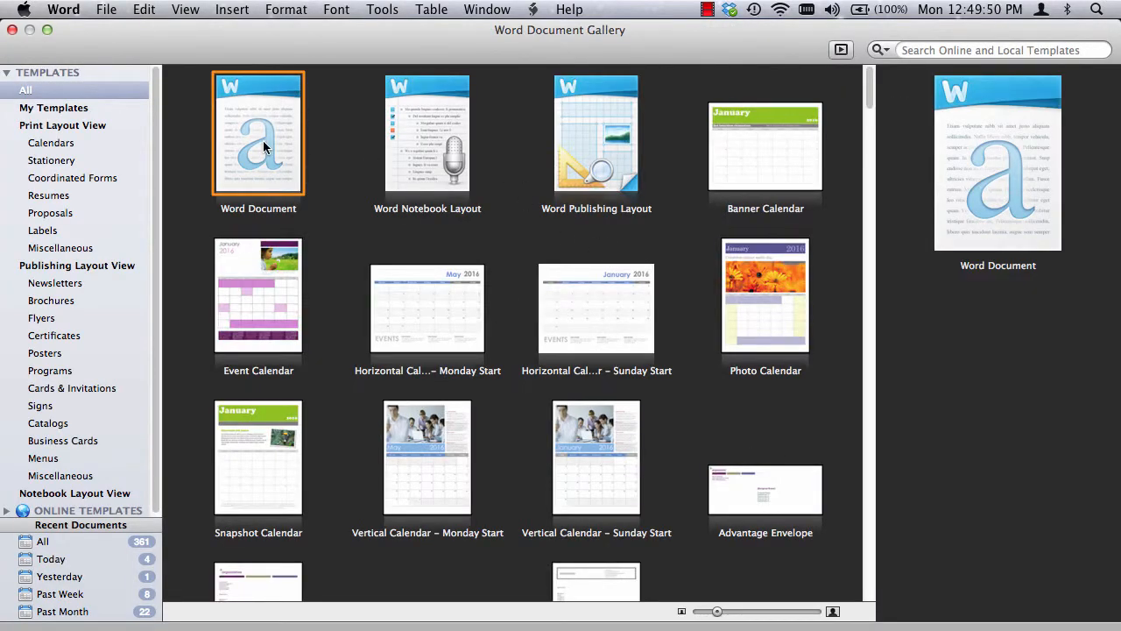
{"action": "left_click", "coordinate": [108, 10]}
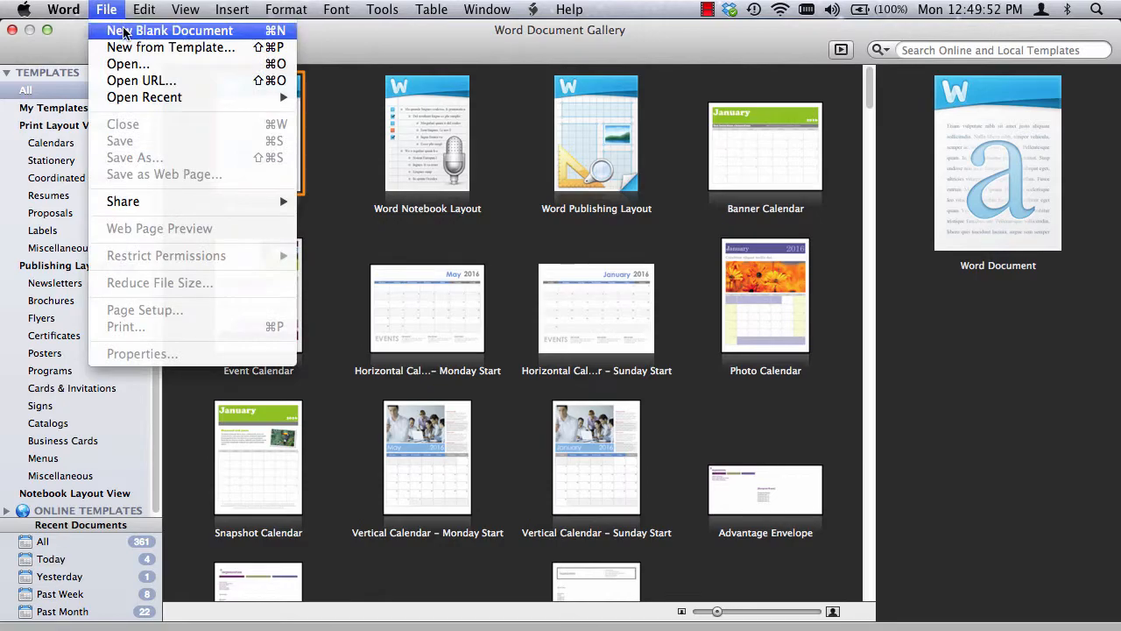
{"action": "left_click", "coordinate": [122, 32]}
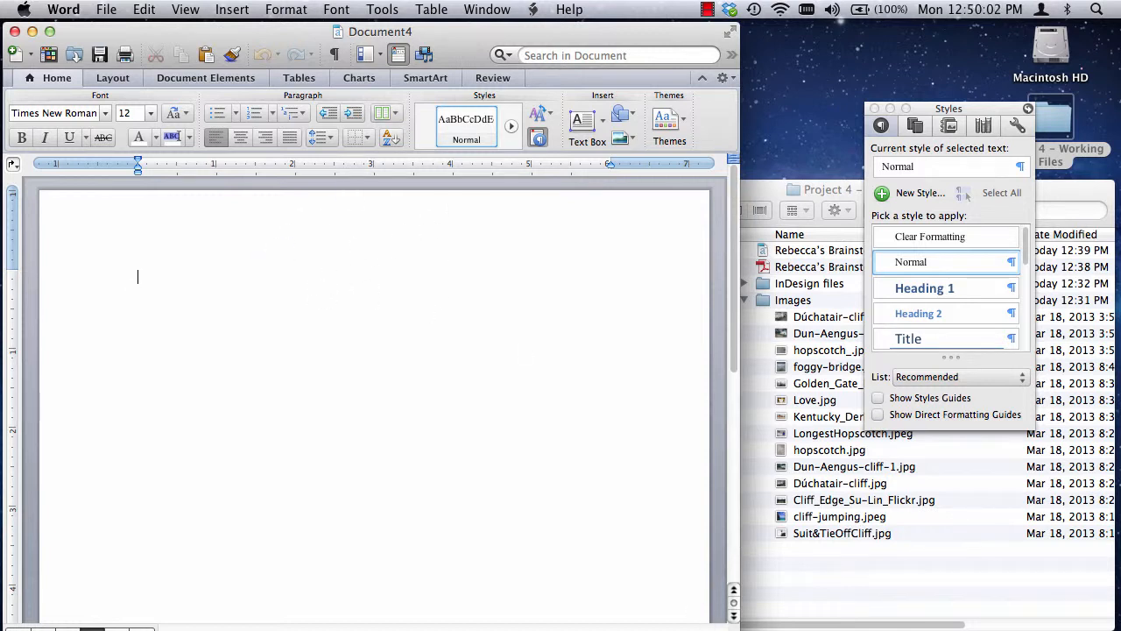
{"action": "left_click_drag", "start_coordinate": [735, 629], "coordinate": [764, 623]}
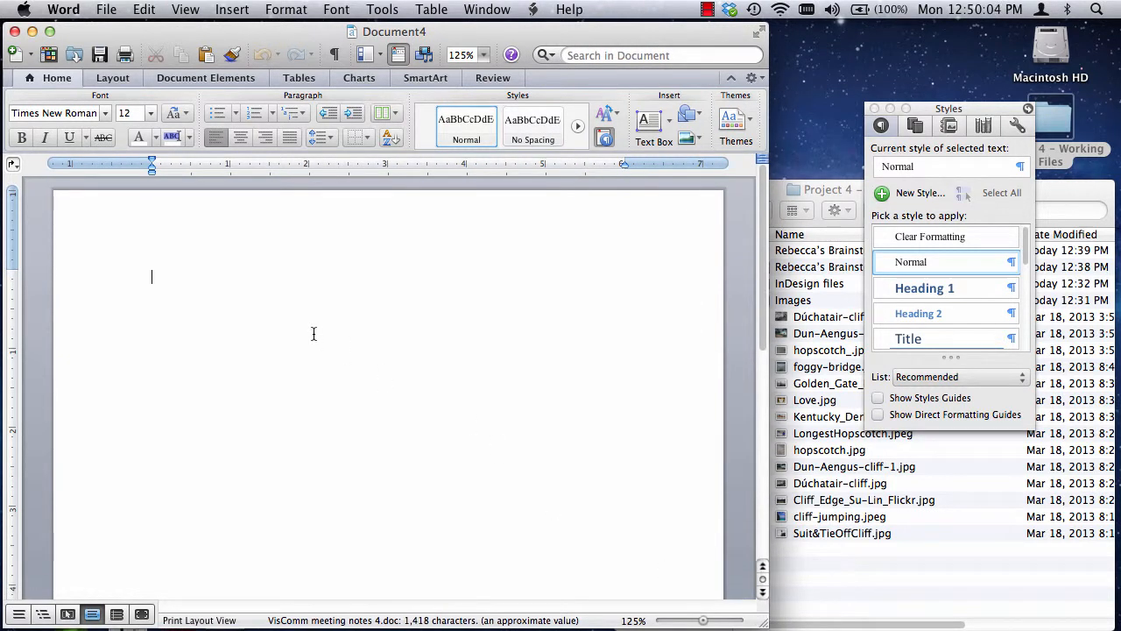
Step: Enter the document's first title line as the author's first name in possessive form followed by "Brainstorming & Visual Research"
{"action": "type", "text": "Rebecca’"}
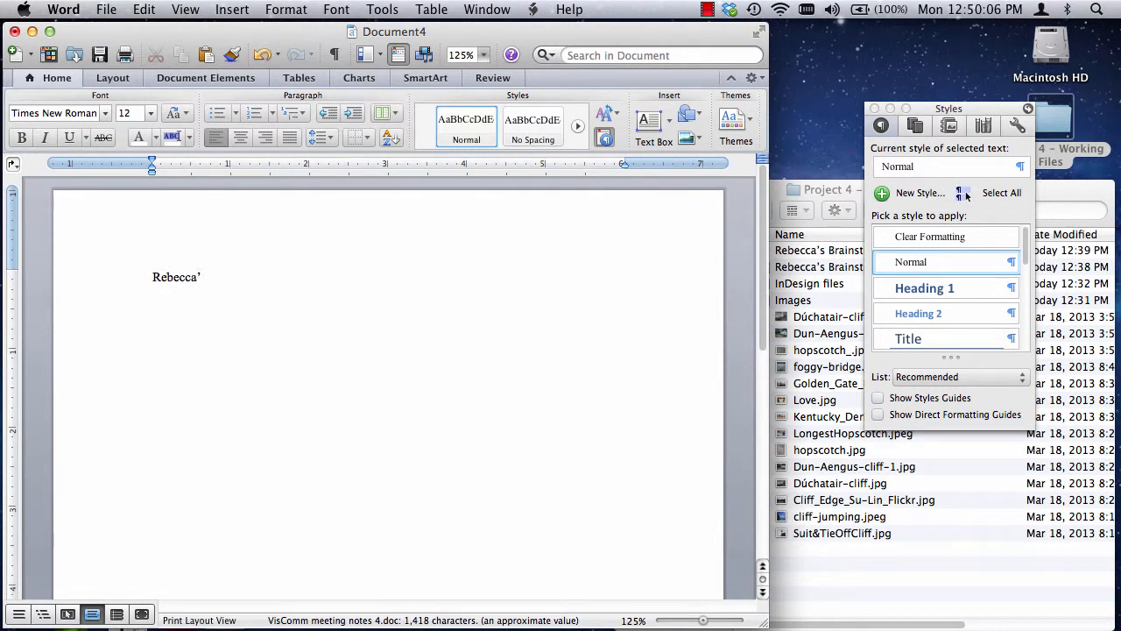
{"action": "type", "text": "ca's Brainstrorming &"}
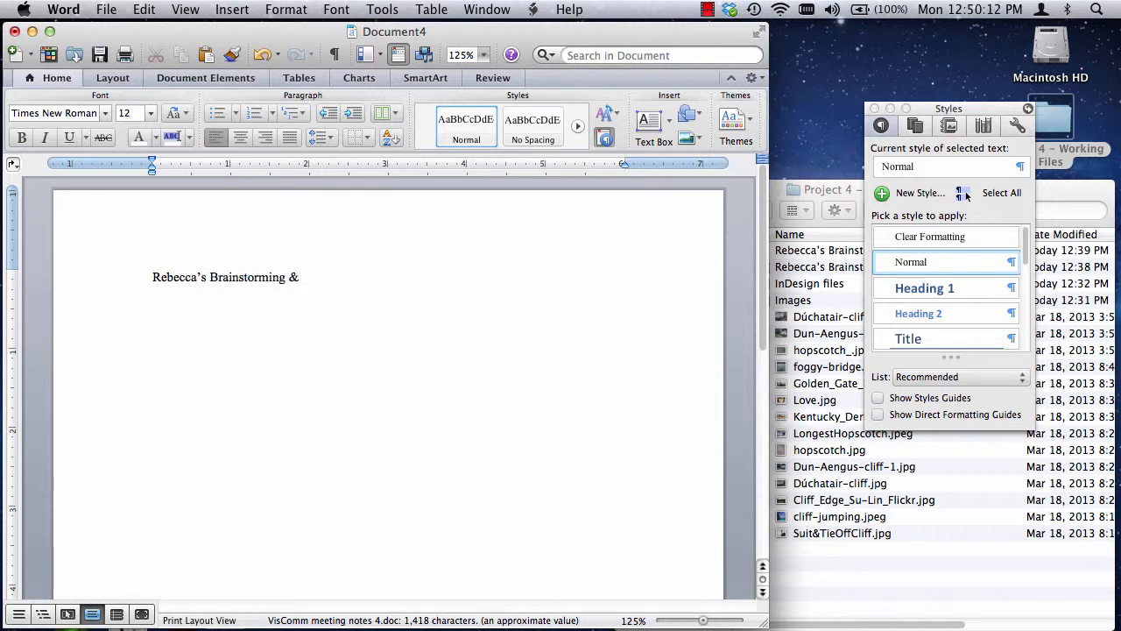
{"action": "key", "text": "BackSpace"}
{"action": "key", "text": "BackSpace"}
{"action": "key", "text": "BackSpace"}
{"action": "type", "text": "Visual Research "}
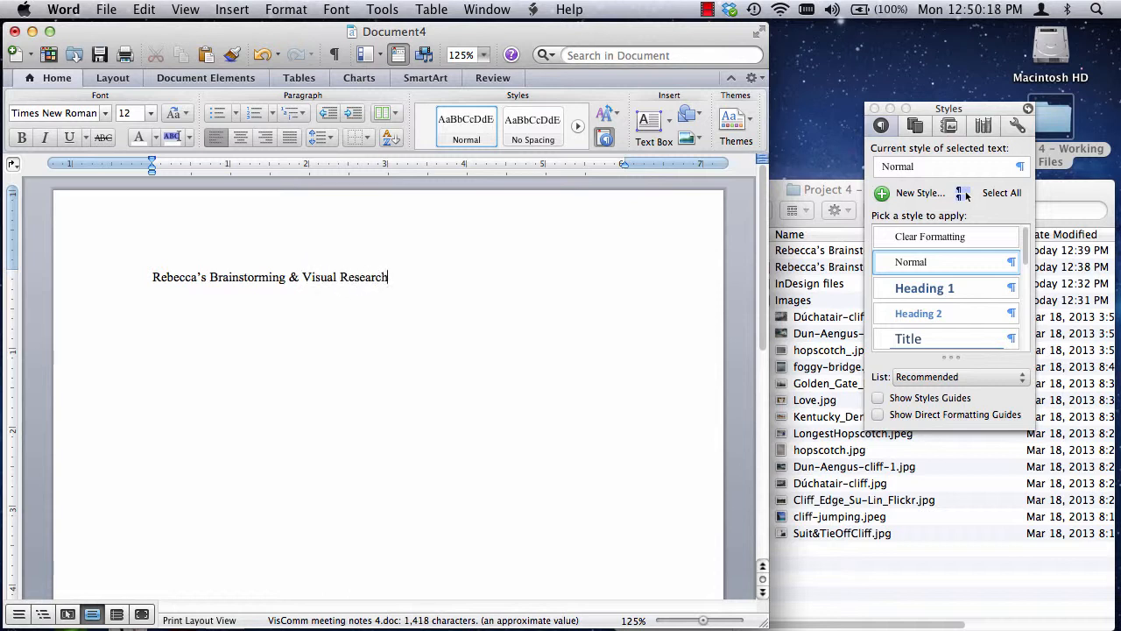
Step: Add a second title line reading "Project 4 – Type & Image"
{"action": "type", "text": "Pr"}
{"action": "key", "text": "BackSpace"}
{"action": "key", "text": "BackSpace"}
{"action": "key", "text": "BackSpace"}
{"action": "type", "text": "Type "}
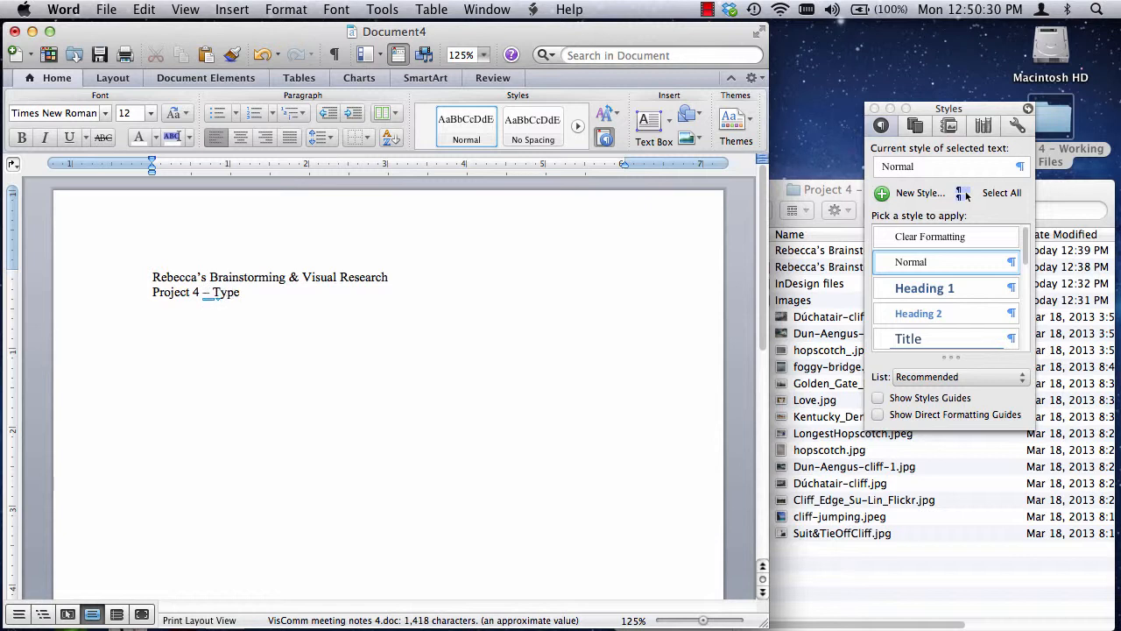
{"action": "type", "text": "& Ia"}
{"action": "key", "text": "BackSpace"}
Step: Apply the Heading 2 style to both title lines
{"action": "left_click_drag", "start_coordinate": [311, 302], "coordinate": [152, 277]}
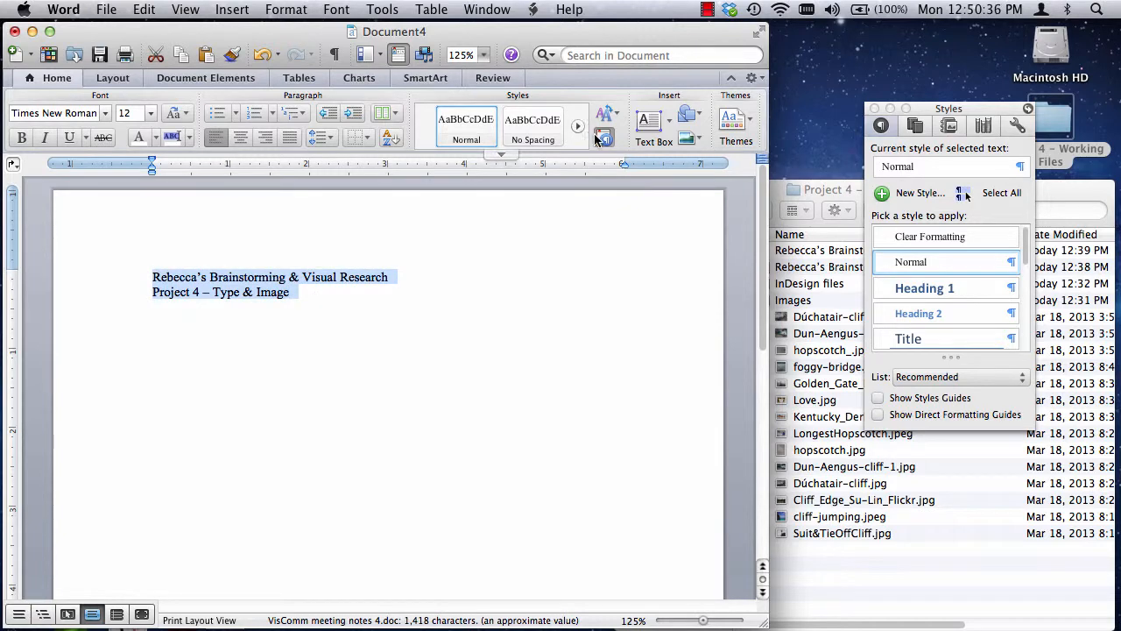
{"action": "left_click", "coordinate": [595, 139]}
{"action": "left_click", "coordinate": [596, 139]}
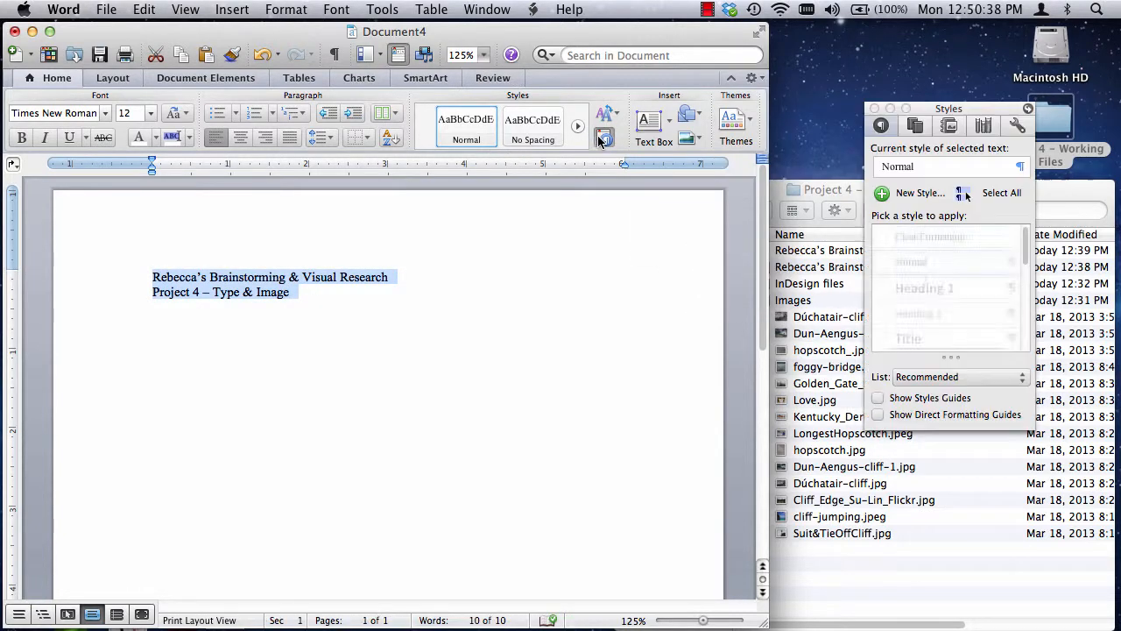
{"action": "left_click", "coordinate": [930, 342]}
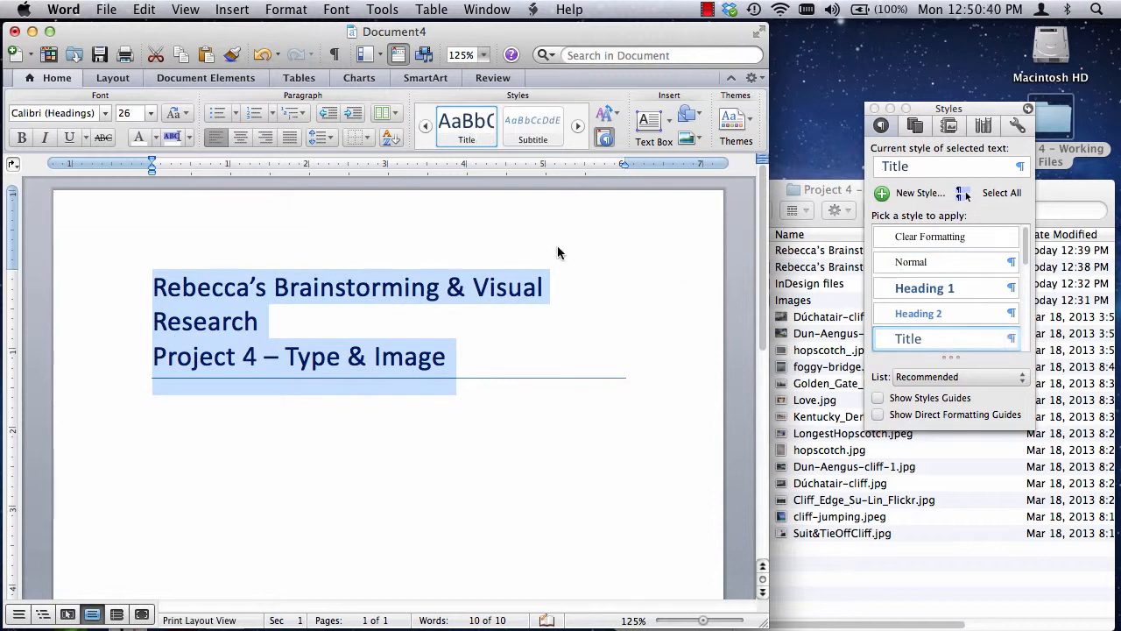
{"action": "left_click", "coordinate": [969, 292]}
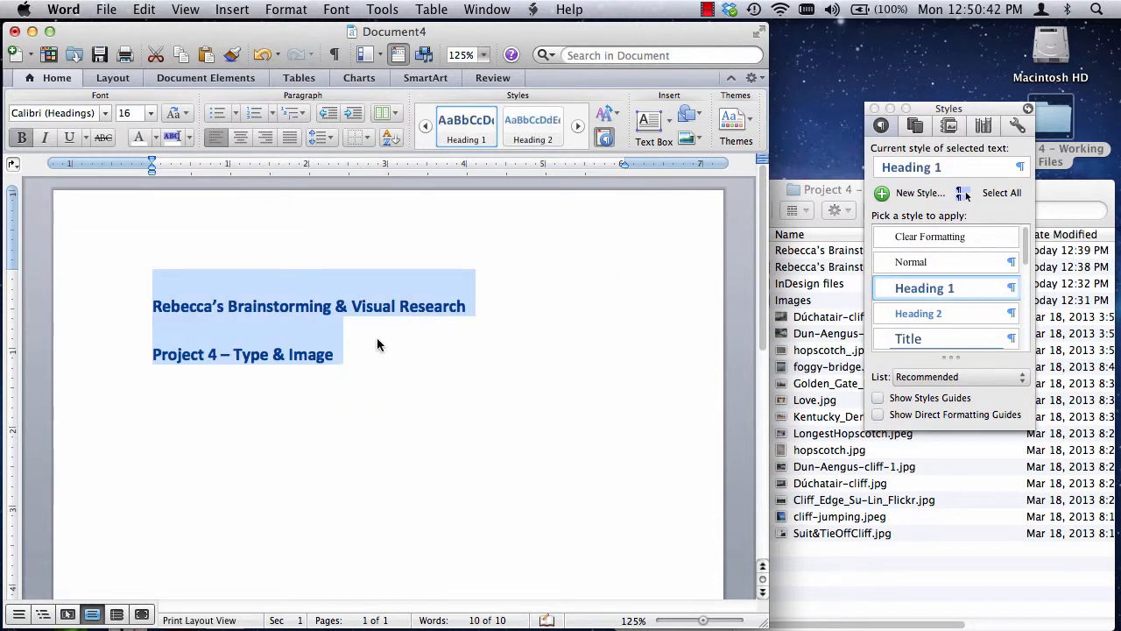
{"action": "left_click", "coordinate": [930, 315]}
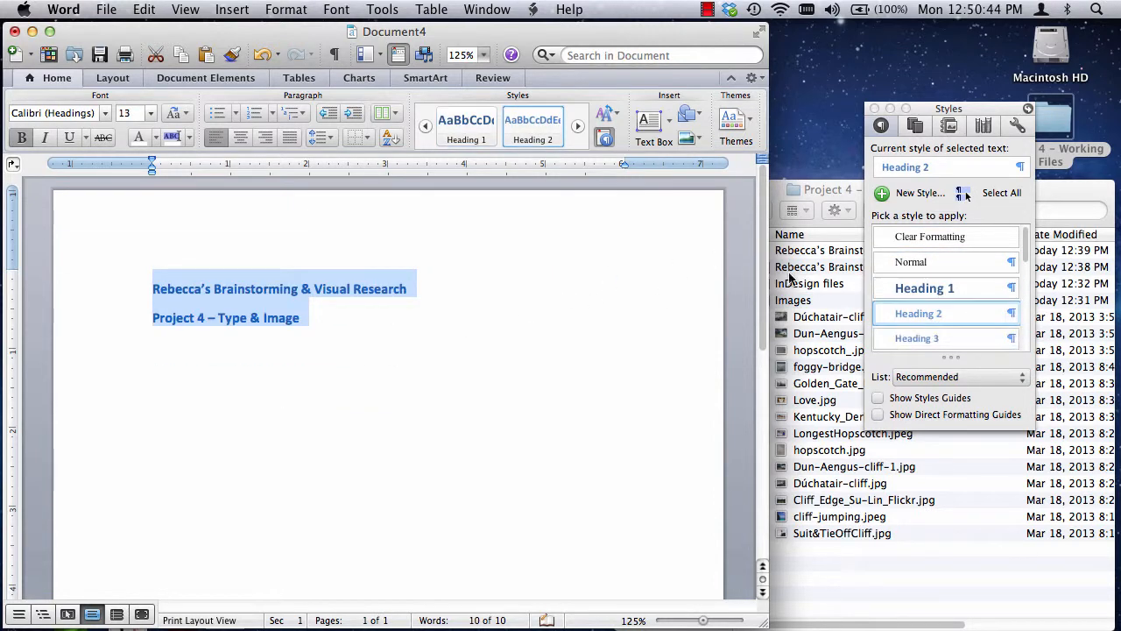
Step: Widen the document window, close the Styles palette and insert a table with 2 columns and 5 rows below the headings
{"action": "left_click", "coordinate": [263, 337]}
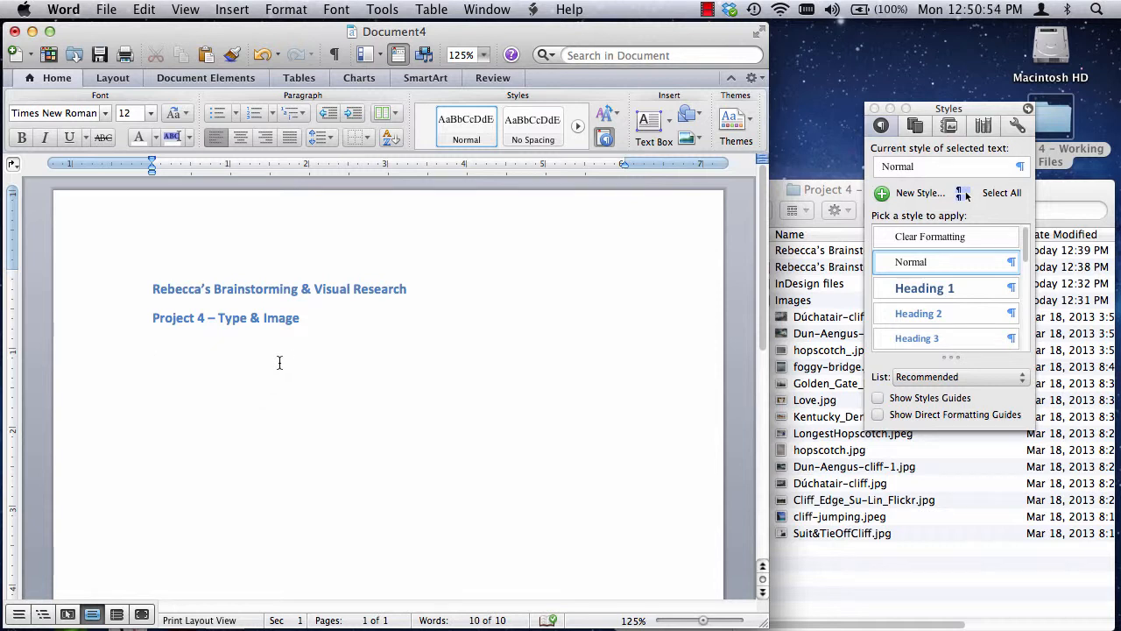
{"action": "left_click", "coordinate": [299, 78]}
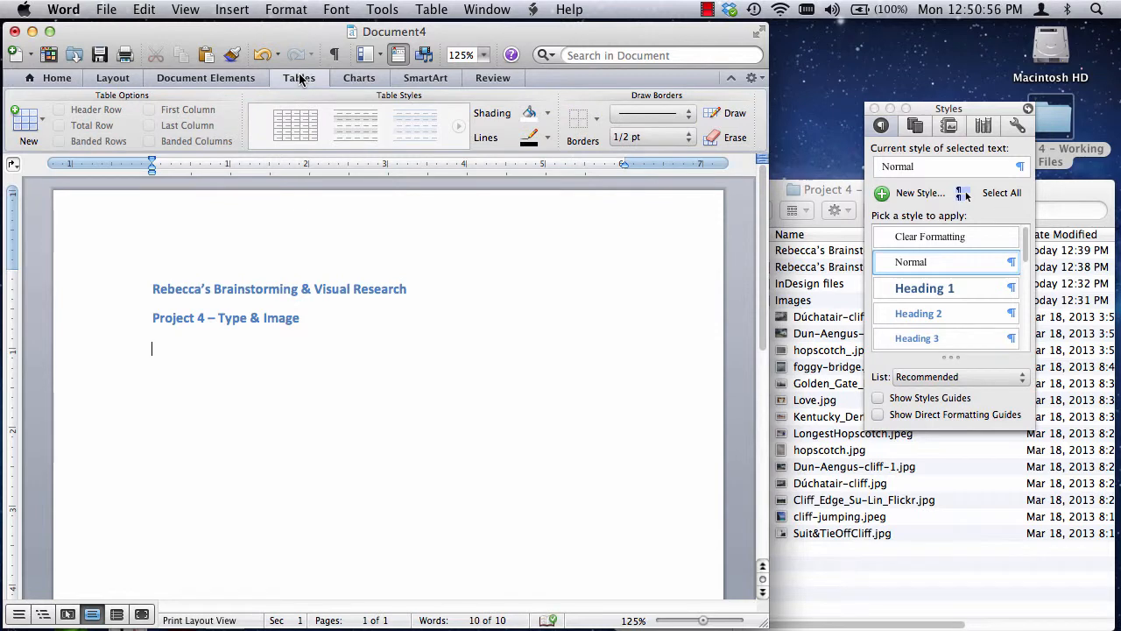
{"action": "left_click_drag", "start_coordinate": [766, 624], "coordinate": [1008, 619]}
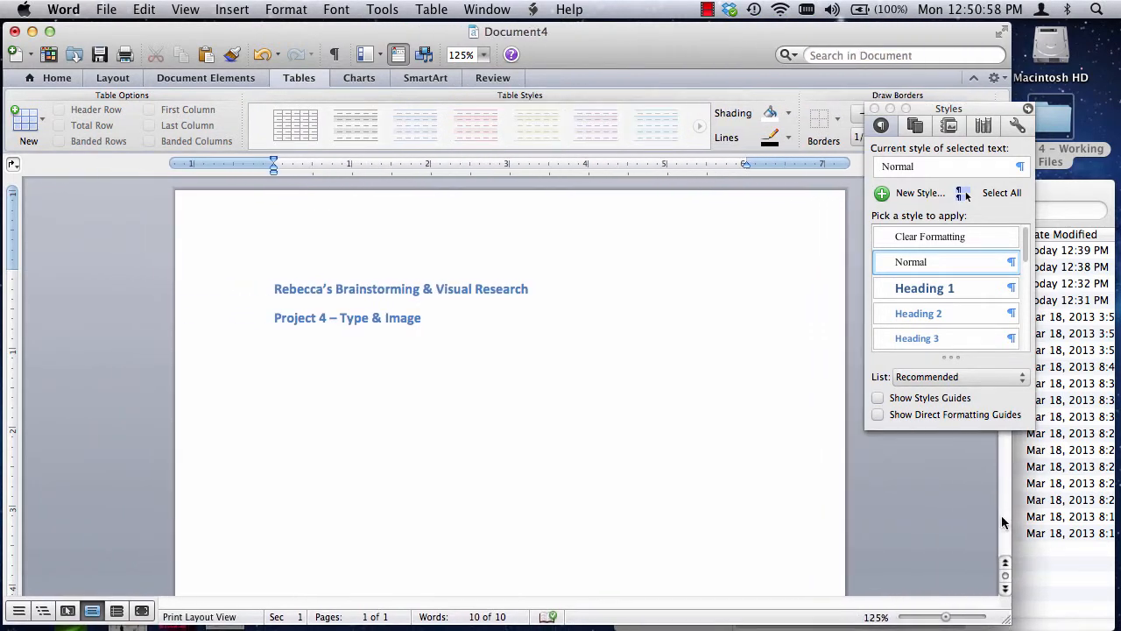
{"action": "left_click", "coordinate": [875, 110]}
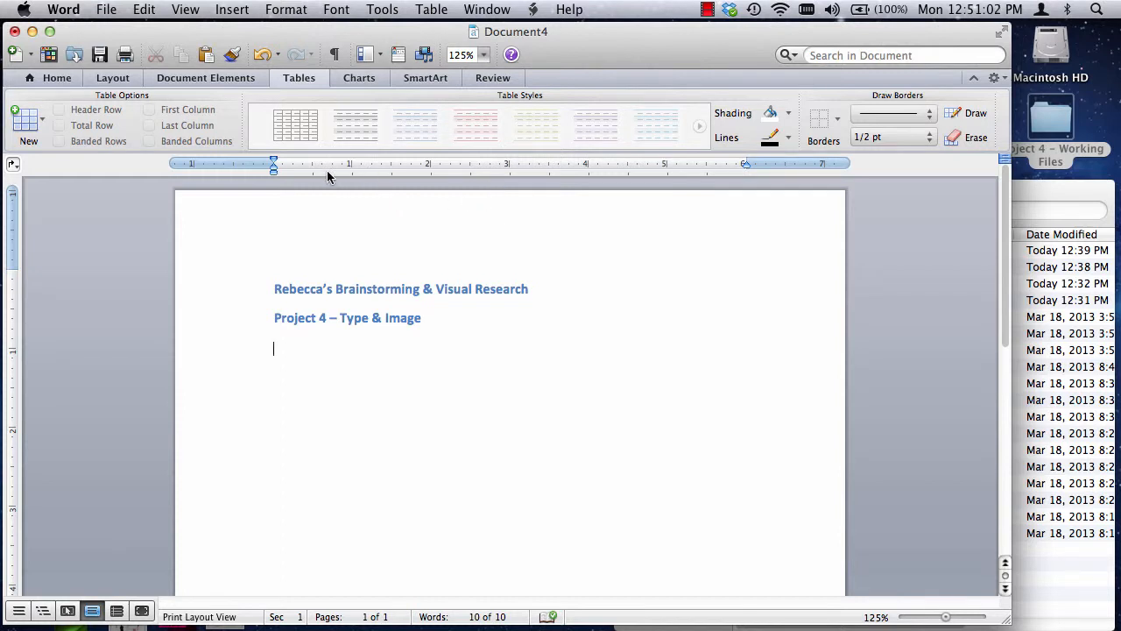
{"action": "left_click", "coordinate": [40, 126]}
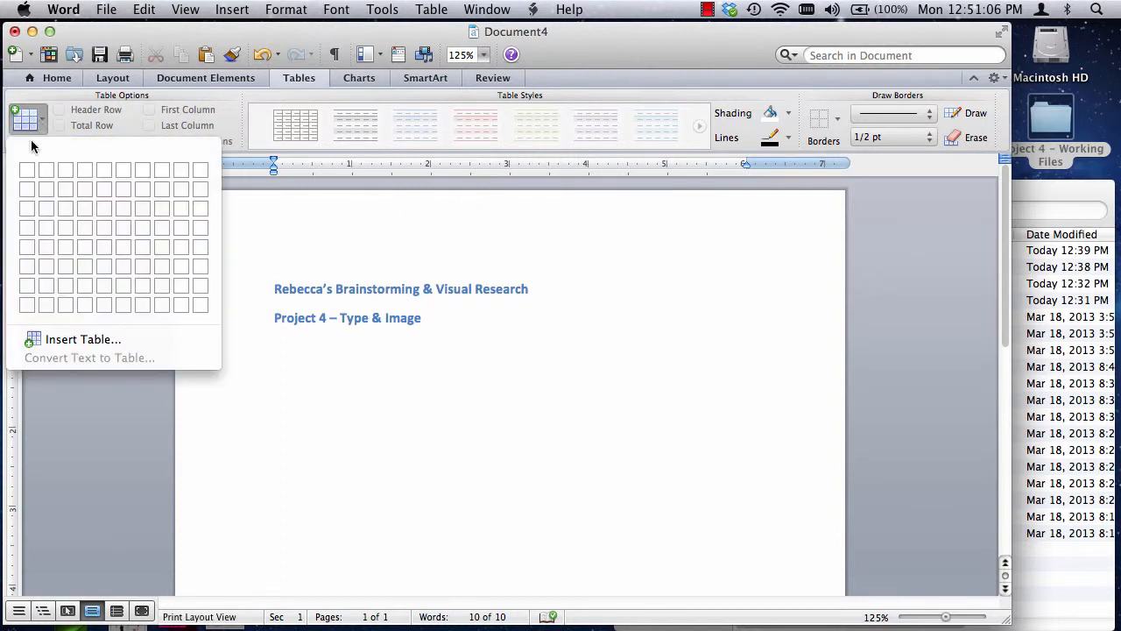
{"action": "left_click", "coordinate": [81, 341]}
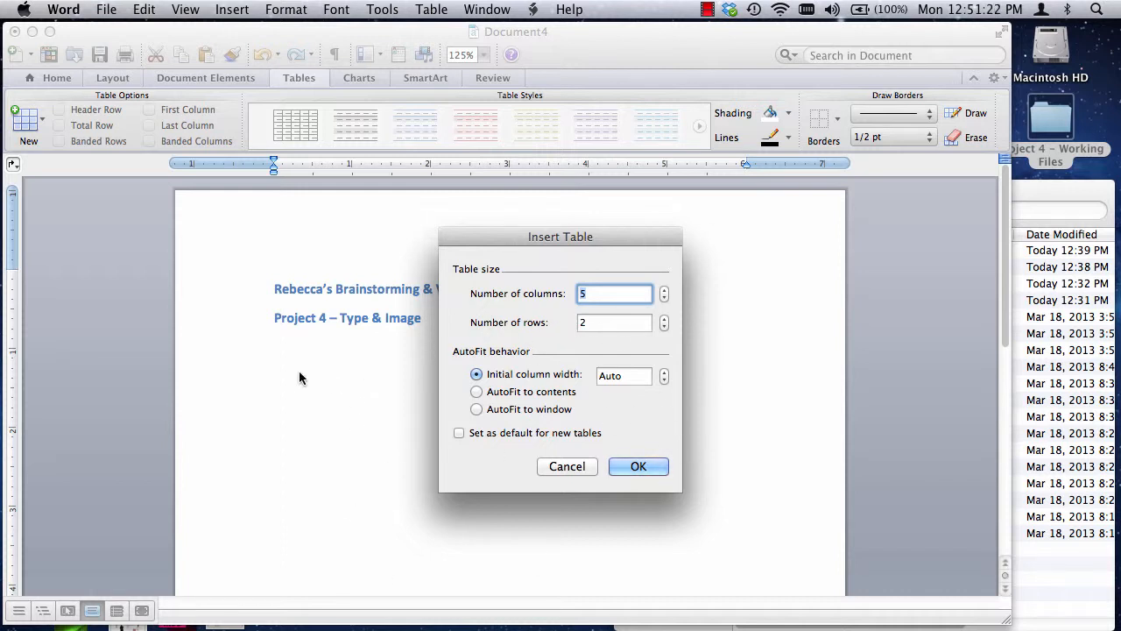
{"action": "type", "text": "2"}
{"action": "left_click", "coordinate": [596, 320]}
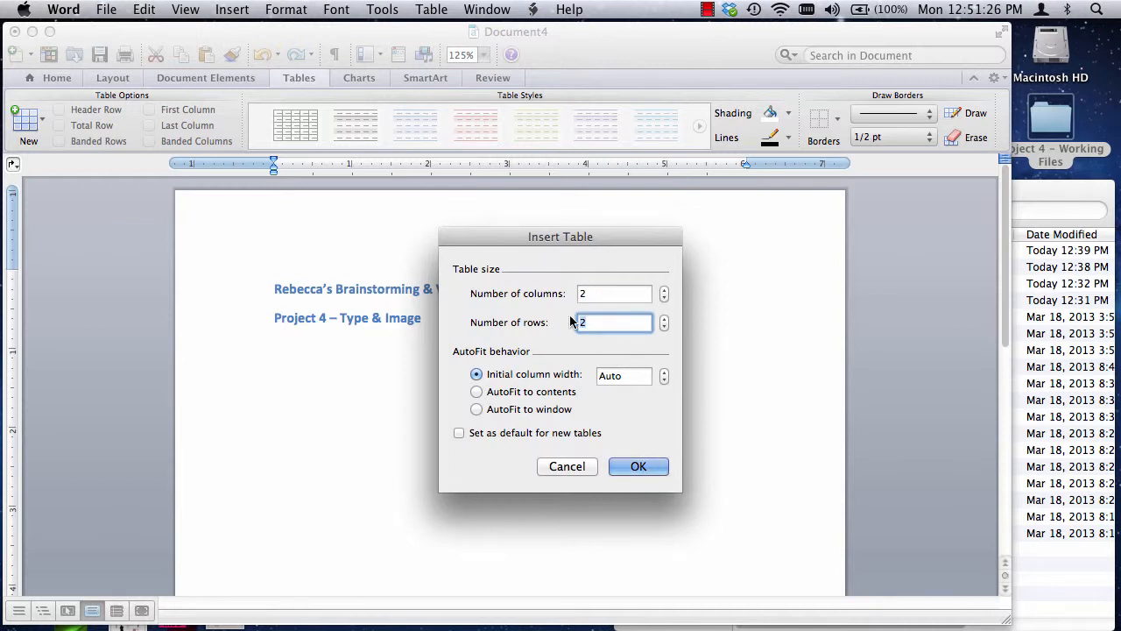
{"action": "type", "text": "5"}
{"action": "left_click", "coordinate": [639, 467]}
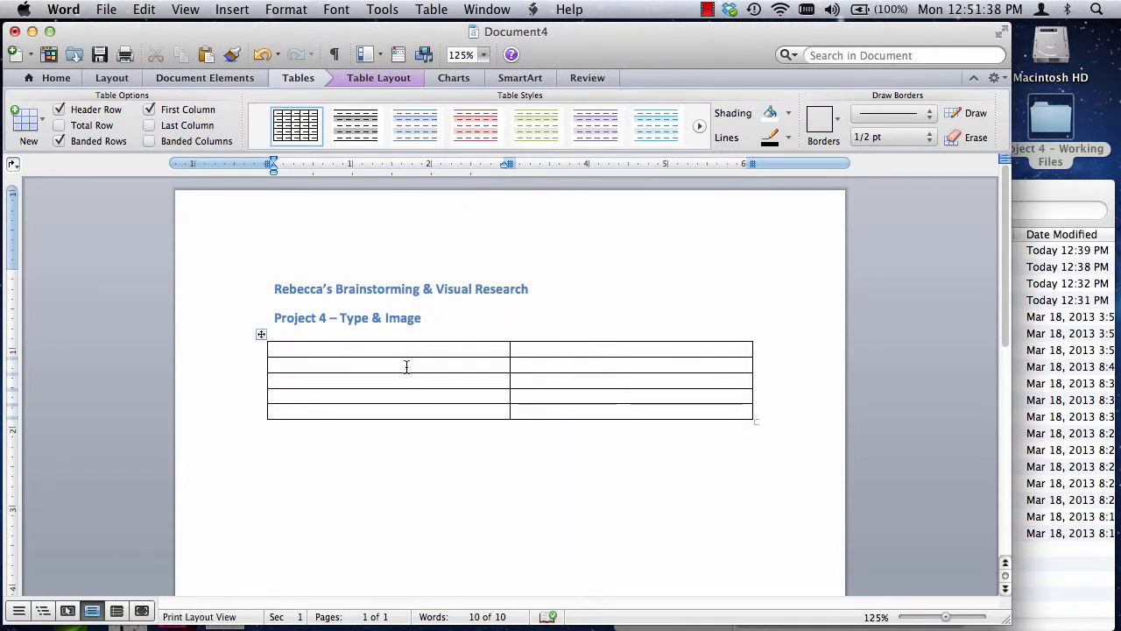
Step: Enter "JUMP" in the table's first cell and start a bulleted list on the line beneath it
{"action": "type", "text": "JUMP"}
{"action": "key", "text": "Return"}
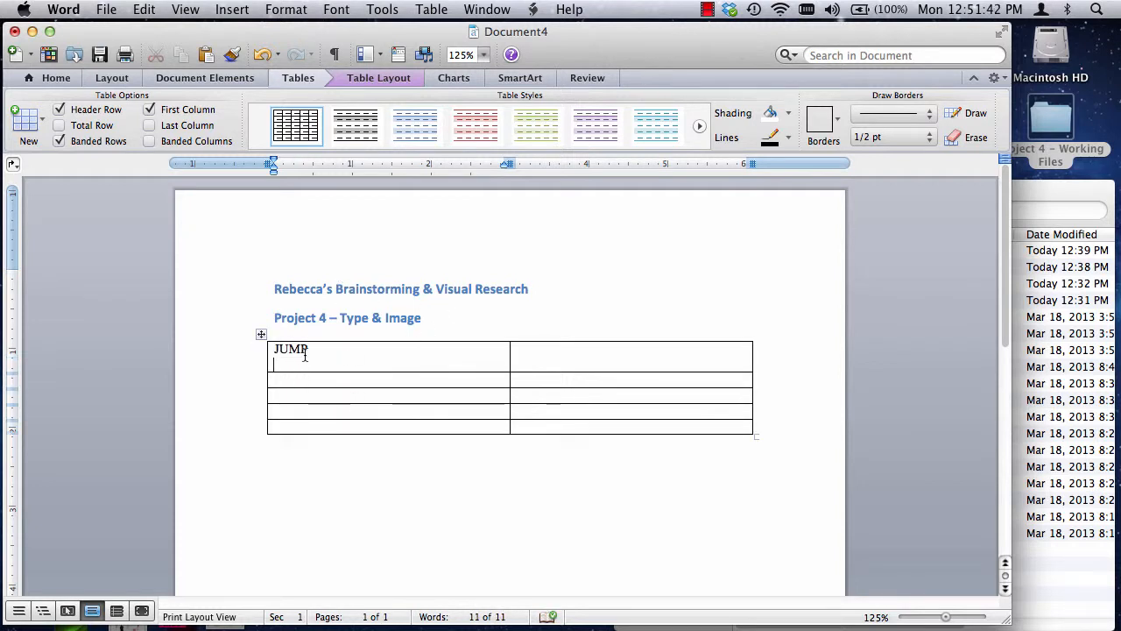
{"action": "left_click", "coordinate": [292, 396]}
{"action": "left_click", "coordinate": [292, 427]}
{"action": "left_click", "coordinate": [322, 359]}
{"action": "left_click", "coordinate": [56, 78]}
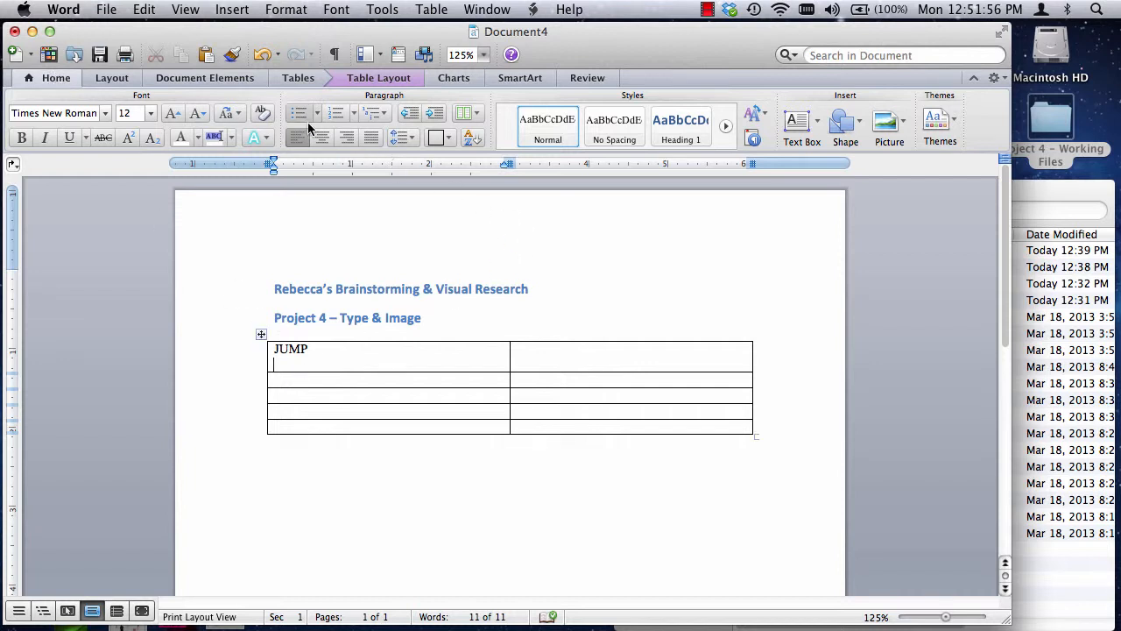
{"action": "left_click", "coordinate": [301, 120]}
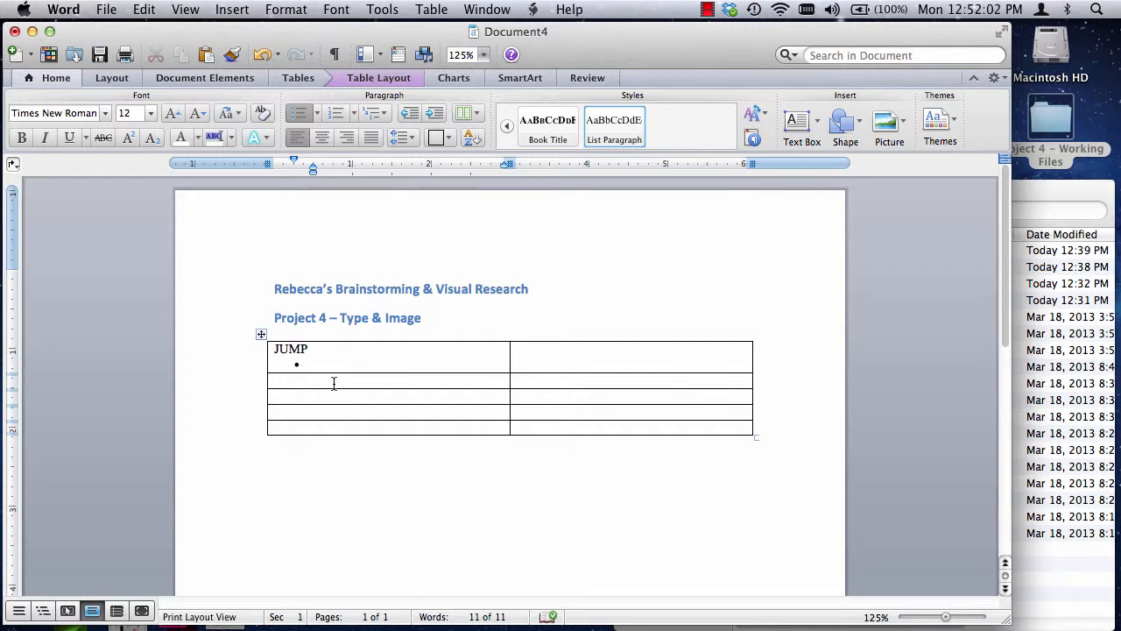
Step: Fill the bulleted list under JUMP with the items "Cliff", "Hop scotch", "Horse", "Bridge" and "etc"
{"action": "type", "text": "Cliff"}
{"action": "key", "text": "Return"}
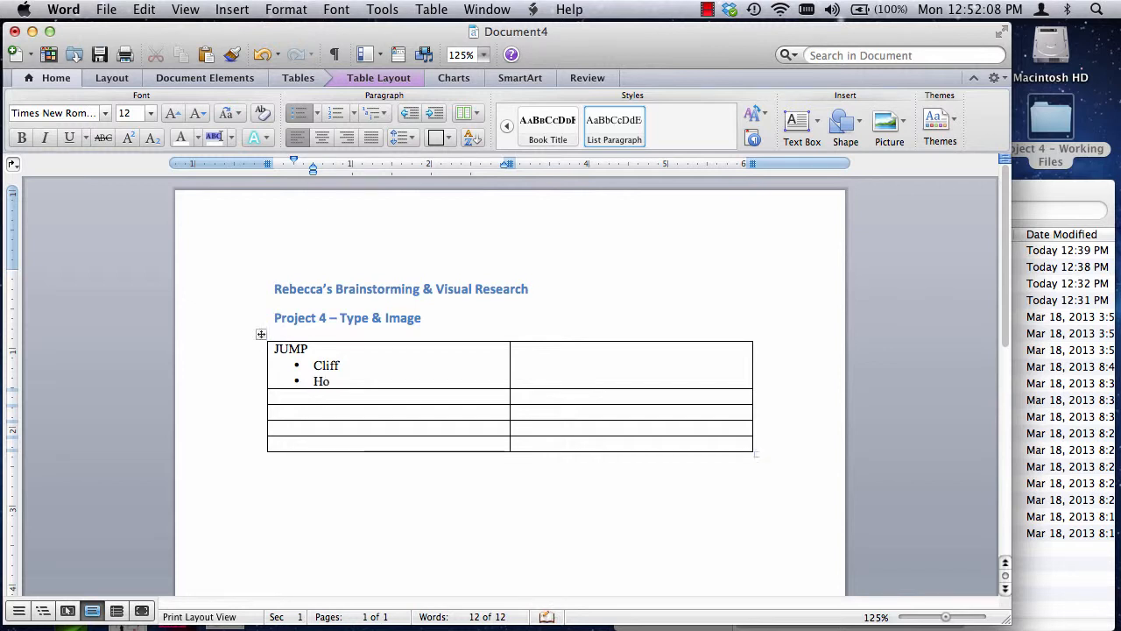
{"action": "type", "text": "Hop sc"}
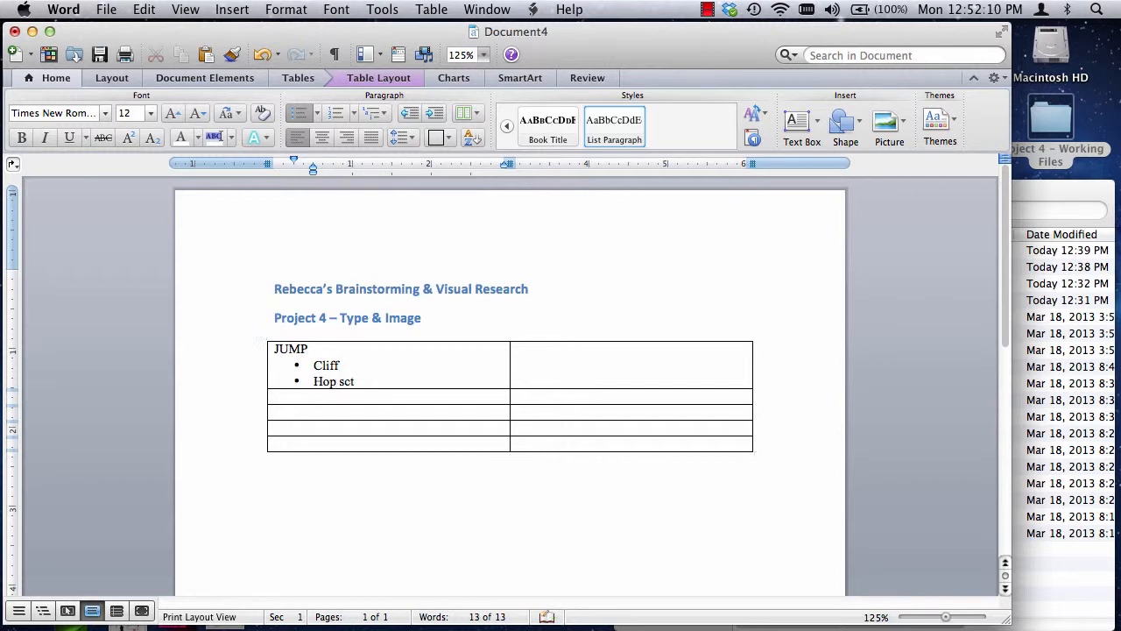
{"action": "type", "text": "otch"}
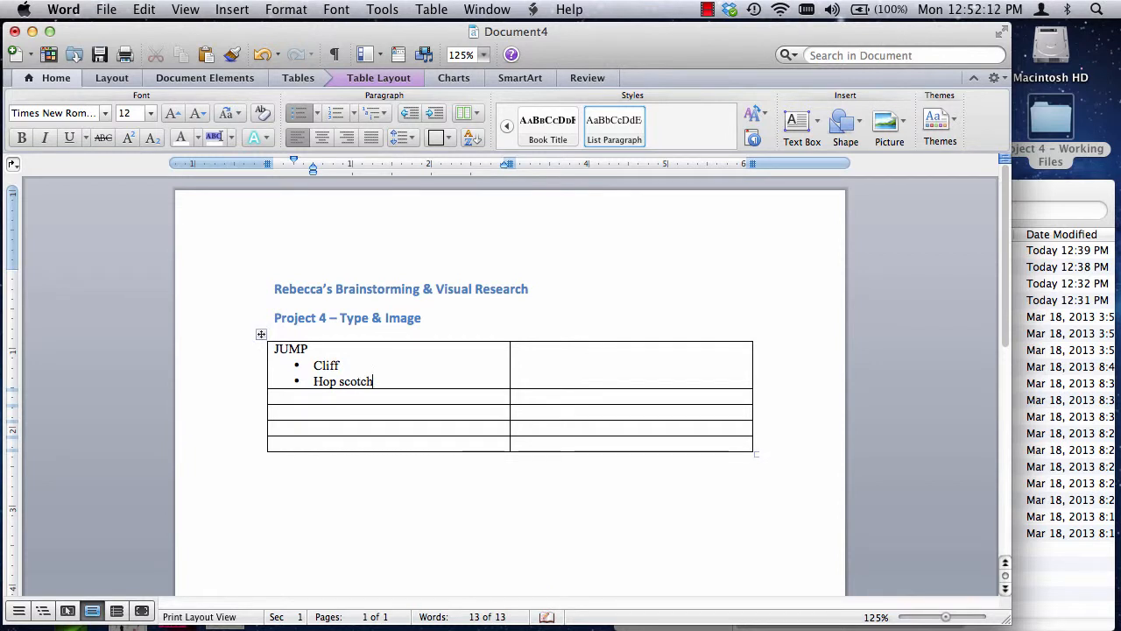
{"action": "key", "text": "Return"}
{"action": "type", "text": "Horse"}
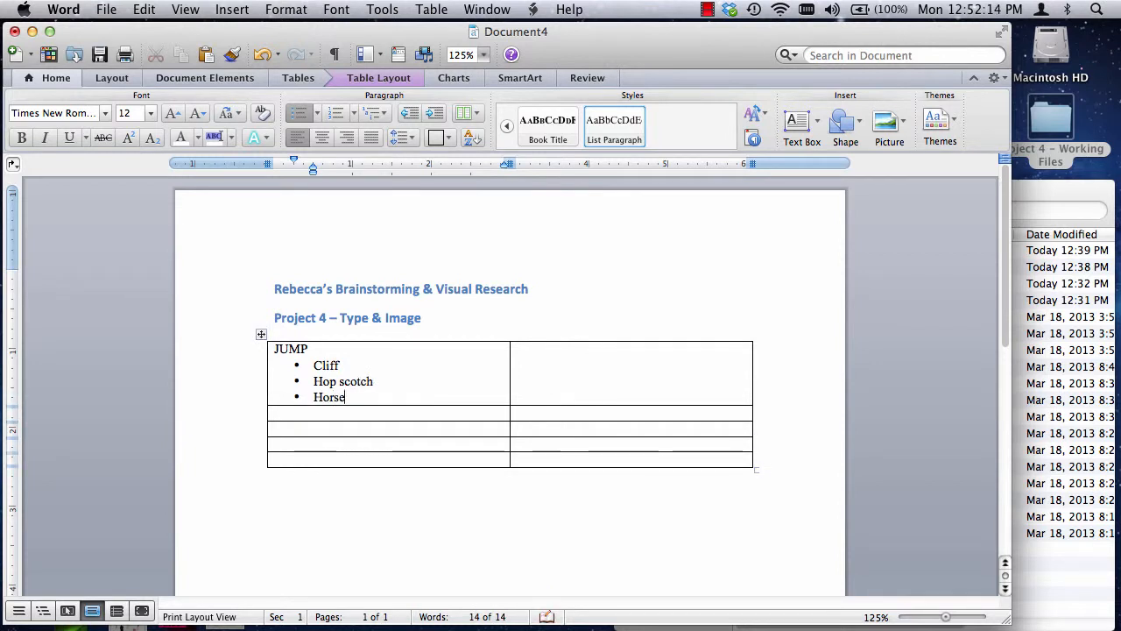
{"action": "key", "text": "Return"}
{"action": "type", "text": "B"}
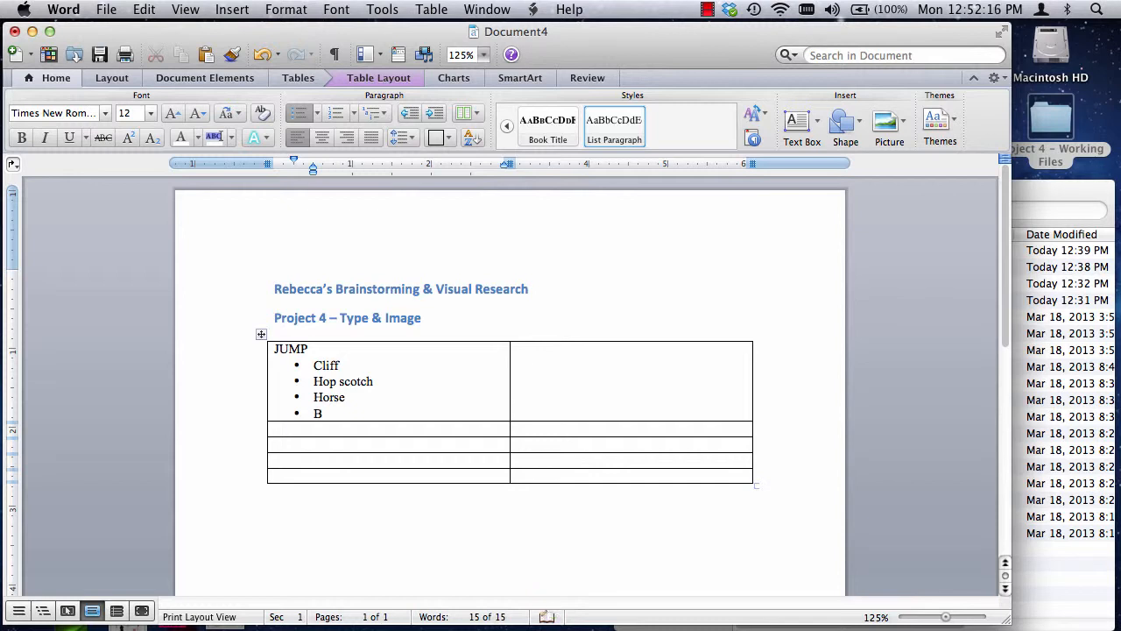
{"action": "type", "text": "ridge"}
{"action": "key", "text": "Return"}
{"action": "type", "text": "etc"}
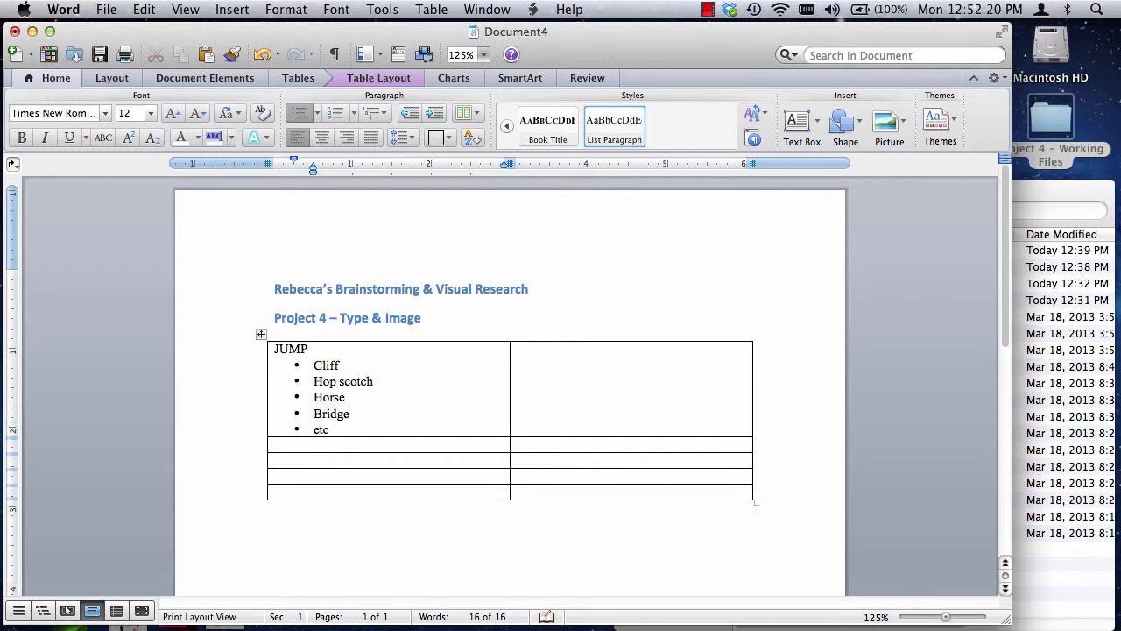
Step: Add the bullet "40 words related to main word" at the end of the list under JUMP
{"action": "key", "text": "Return"}
{"action": "type", "text": "40"}
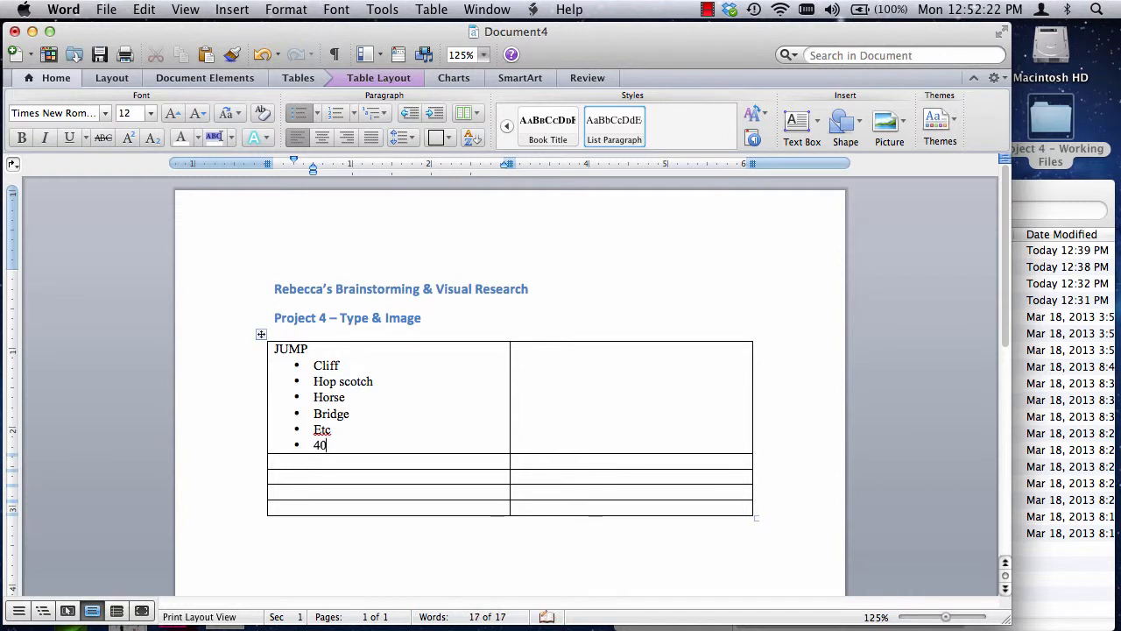
{"action": "type", "text": " words related to"}
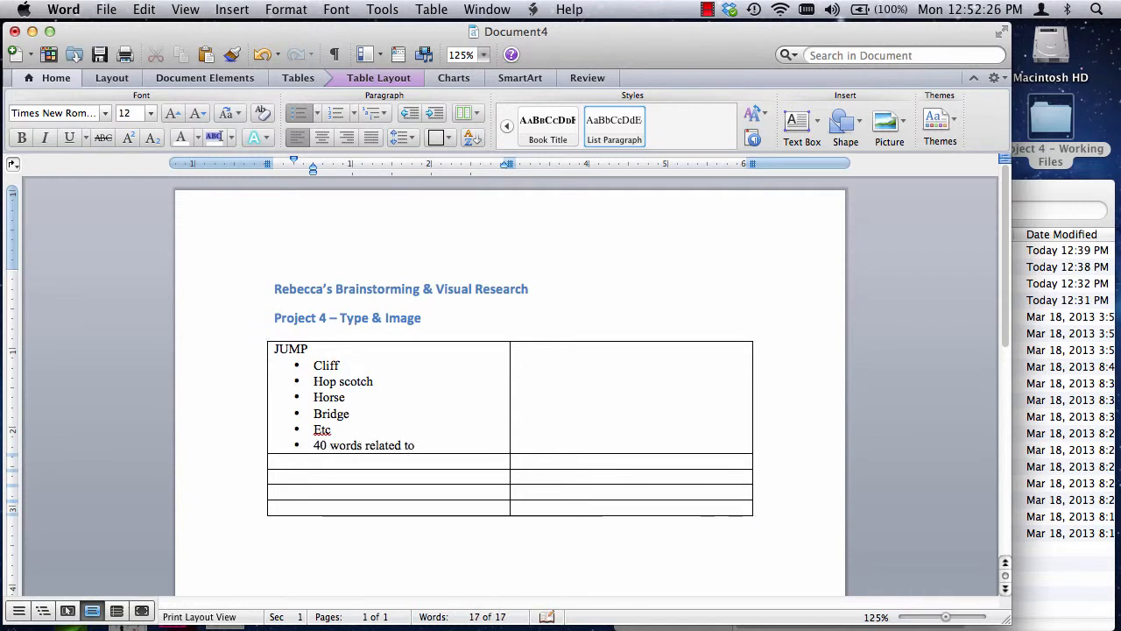
{"action": "type", "text": " main word"}
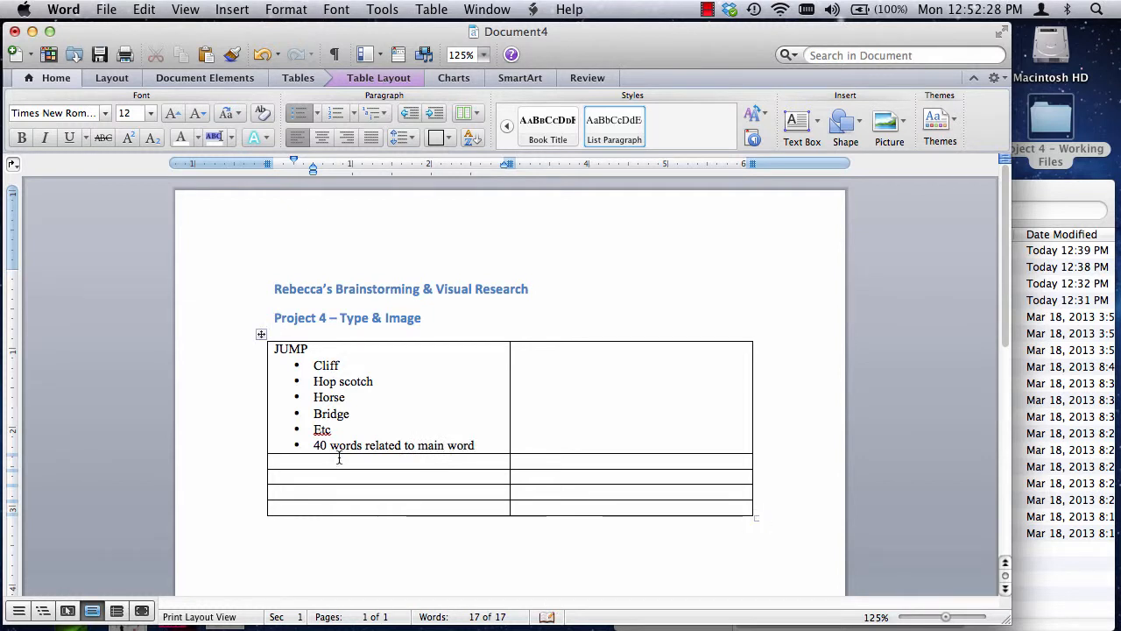
{"action": "triple_click", "coordinate": [376, 445]}
{"action": "left_click", "coordinate": [341, 414]}
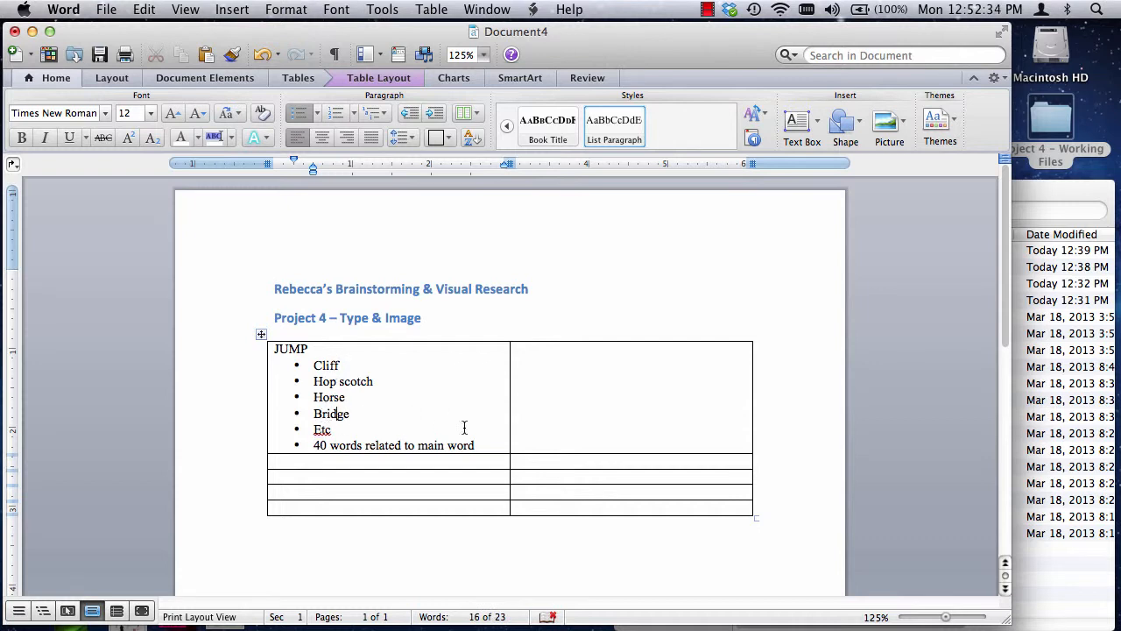
Step: Extend the last bullet under JUMP to read "Total of 40 words related to main word"
{"action": "left_click_drag", "start_coordinate": [481, 445], "coordinate": [320, 449]}
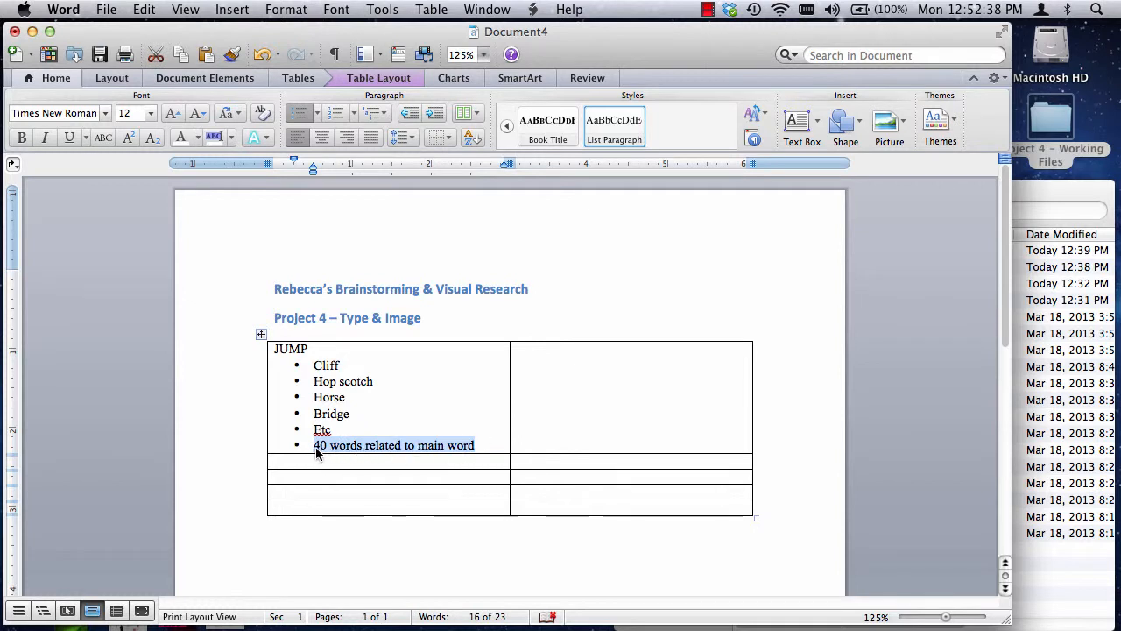
{"action": "left_click", "coordinate": [314, 445]}
{"action": "type", "text": "TOt"}
{"action": "key", "text": "BackSpace"}
{"action": "key", "text": "BackSpace"}
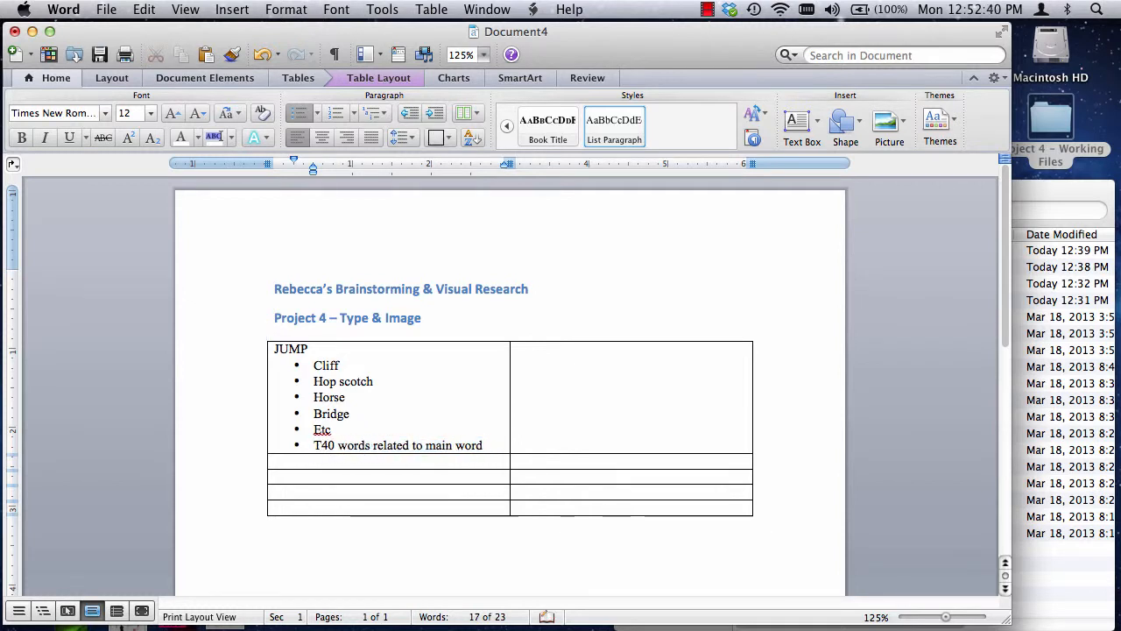
{"action": "type", "text": "tota"}
{"action": "key", "text": "BackSpace"}
{"action": "key", "text": "BackSpace"}
{"action": "key", "text": "BackSpace"}
{"action": "key", "text": "BackSpace"}
{"action": "type", "text": "ota"}
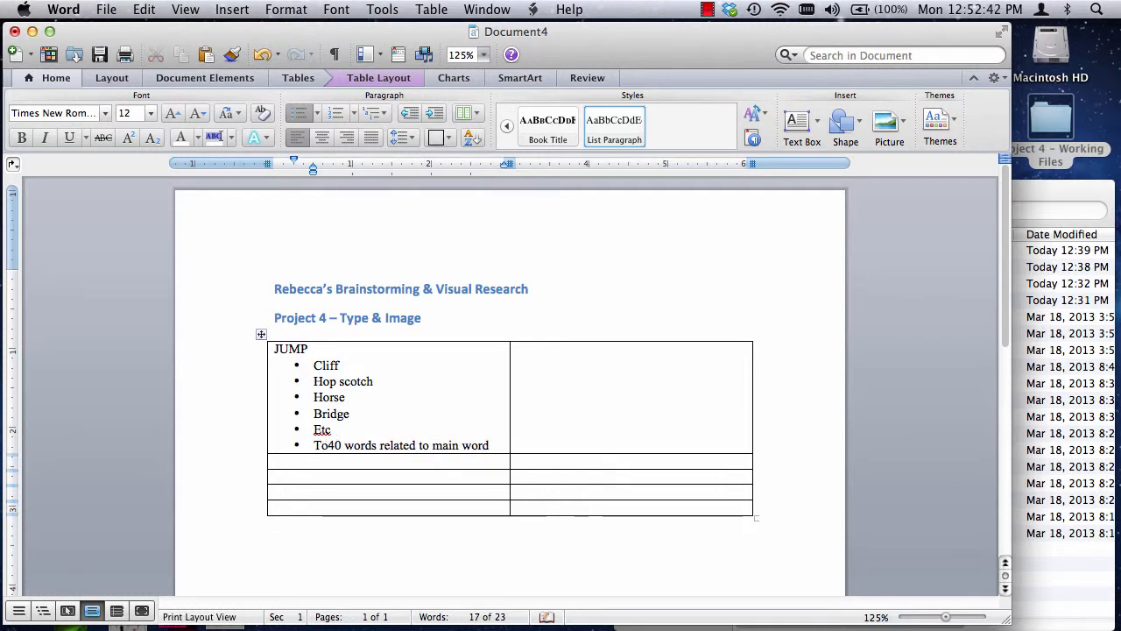
{"action": "type", "text": "l of"}
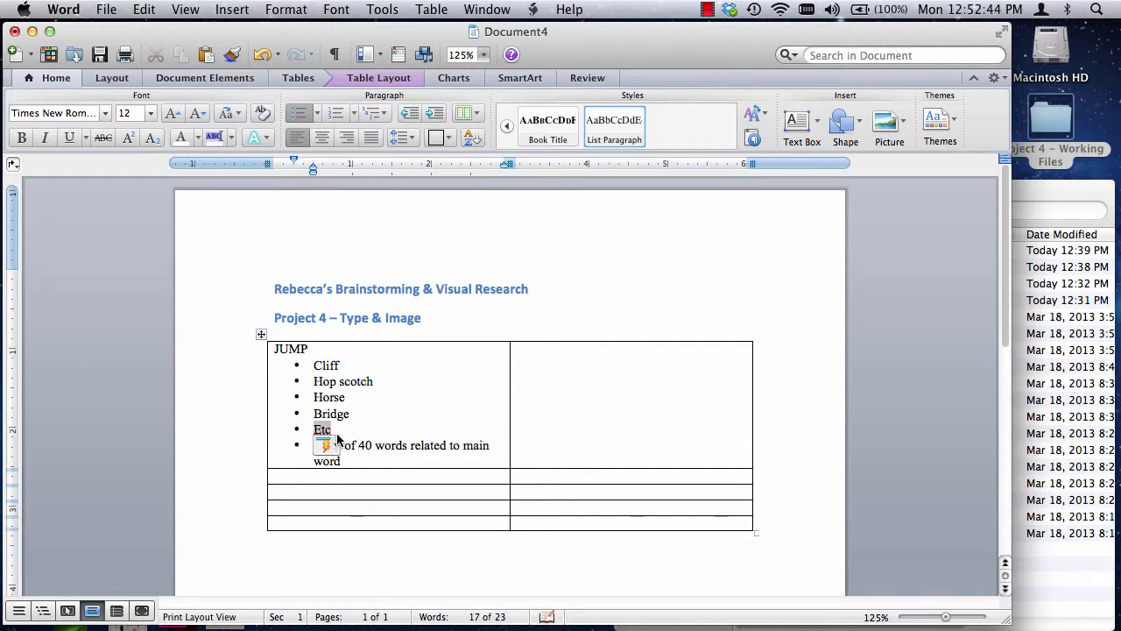
Step: Add a period after "Etc" in the bulleted list under JUMP
{"action": "left_click", "coordinate": [335, 444]}
{"action": "left_click", "coordinate": [339, 438]}
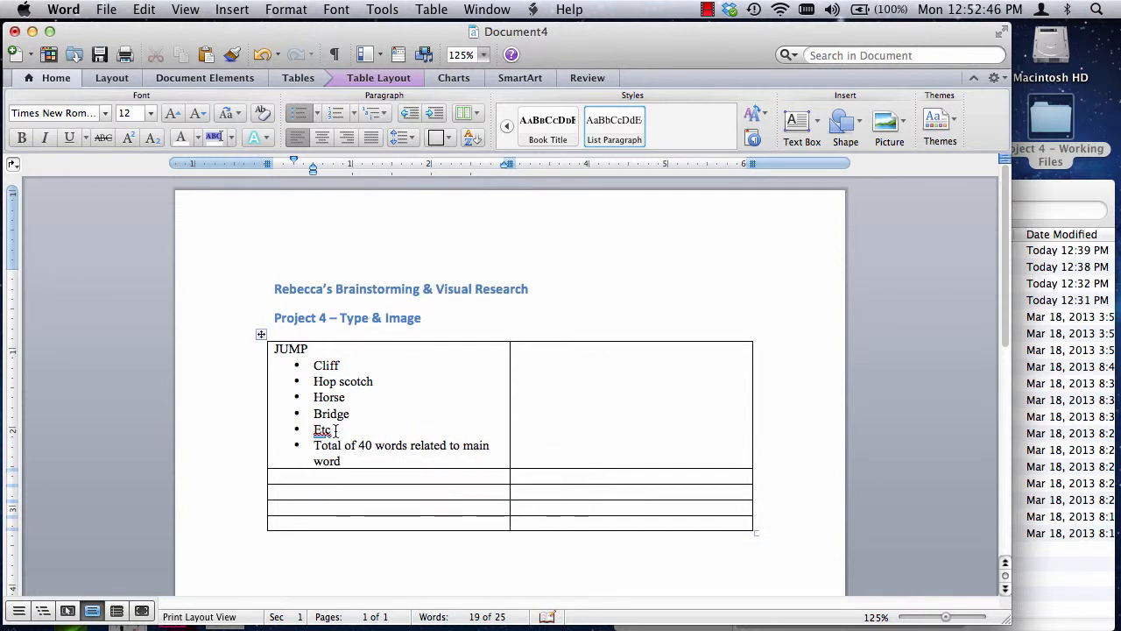
{"action": "left_click", "coordinate": [335, 430]}
{"action": "type", "text": "."}
Step: Enter "Cliff" in the first row's second cell, start a line beneath it and check the Images folder in Finder
{"action": "left_click", "coordinate": [596, 367]}
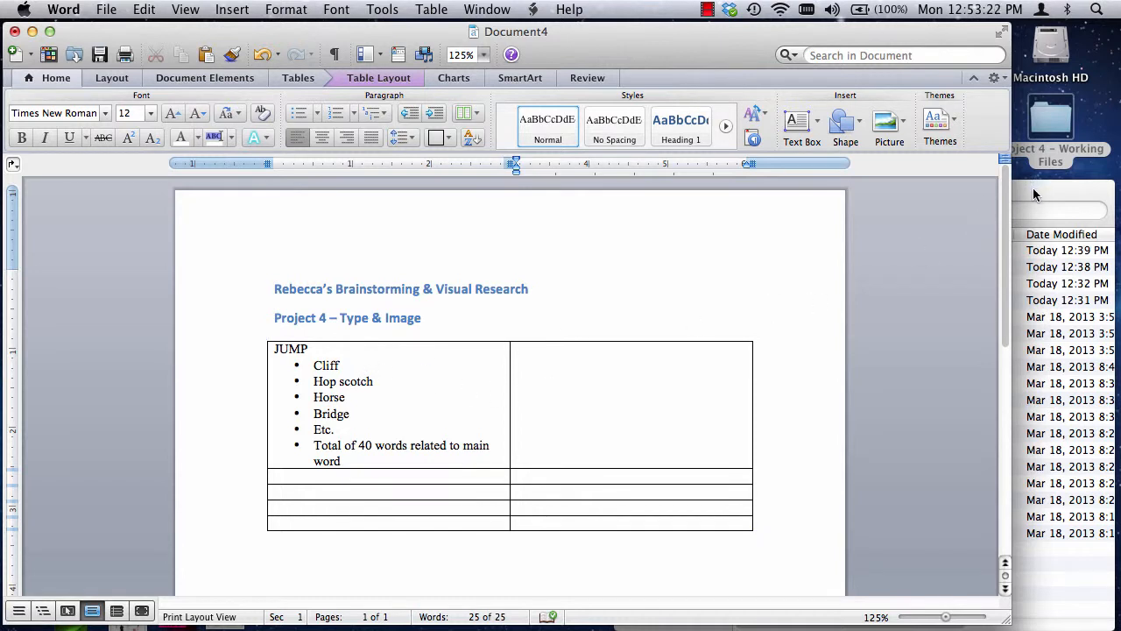
{"action": "type", "text": "Clic"}
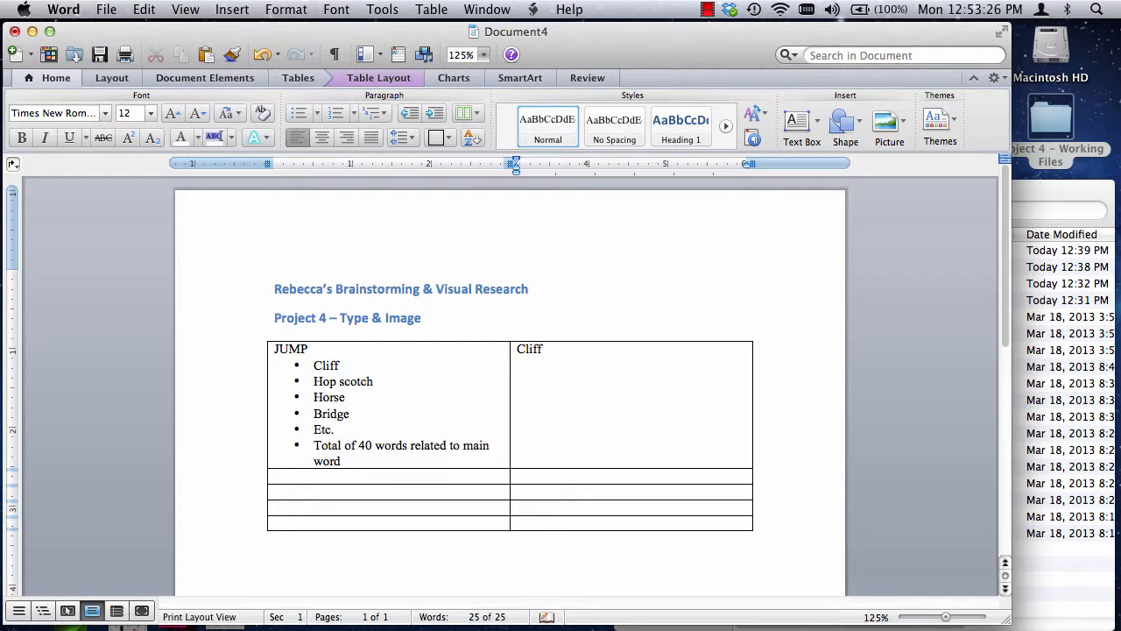
{"action": "left_click", "coordinate": [1030, 190]}
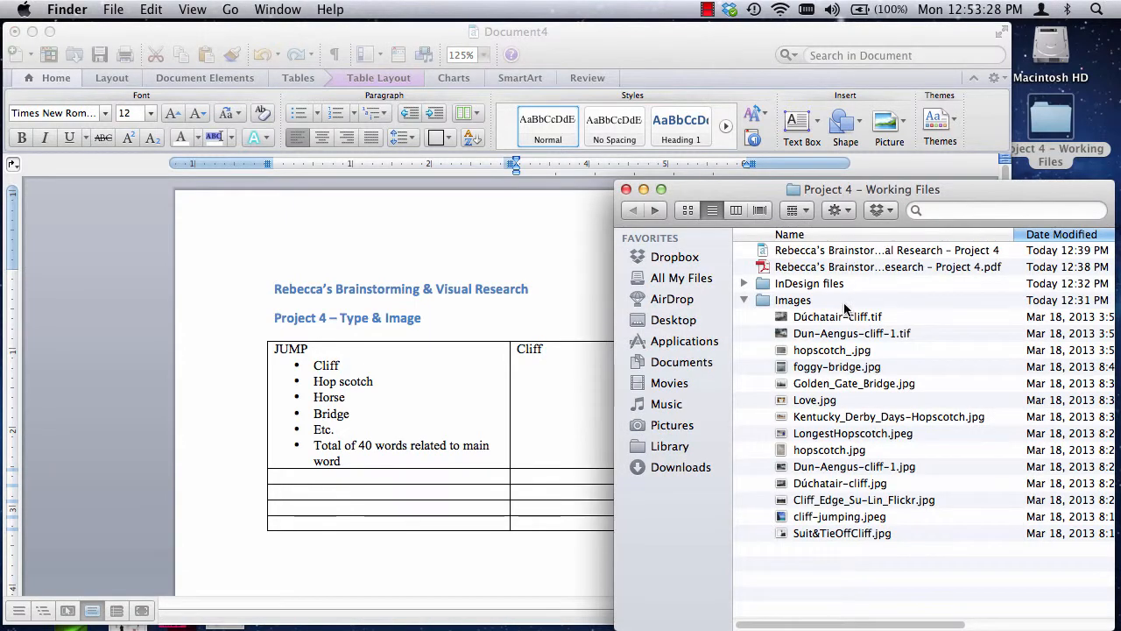
{"action": "left_click", "coordinate": [547, 385]}
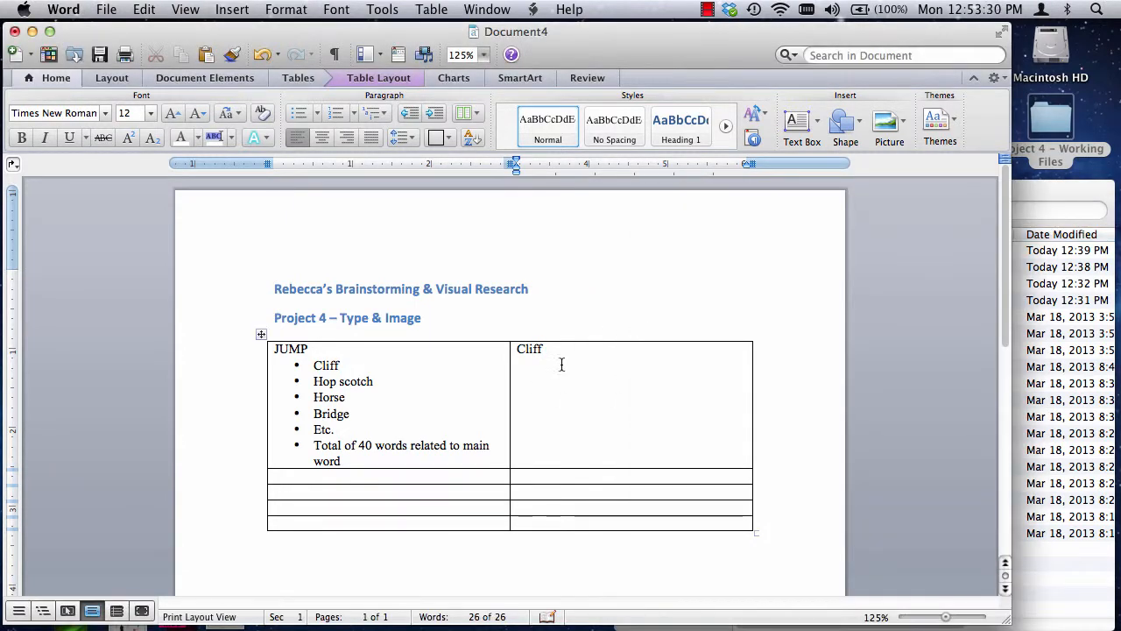
{"action": "left_click", "coordinate": [1052, 195]}
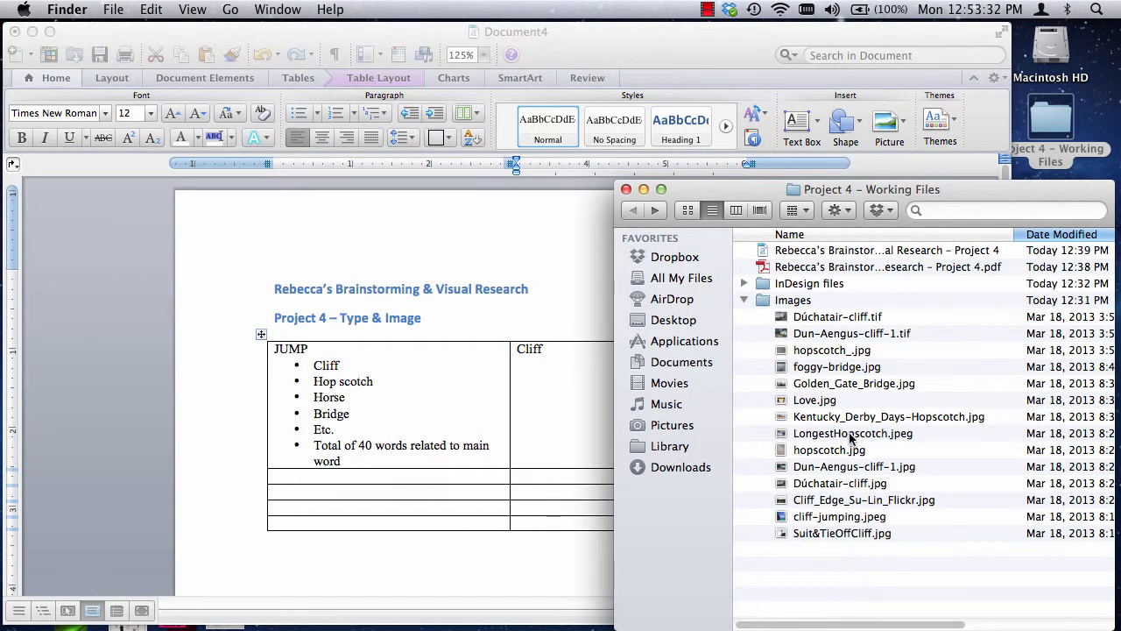
{"action": "left_click", "coordinate": [527, 367]}
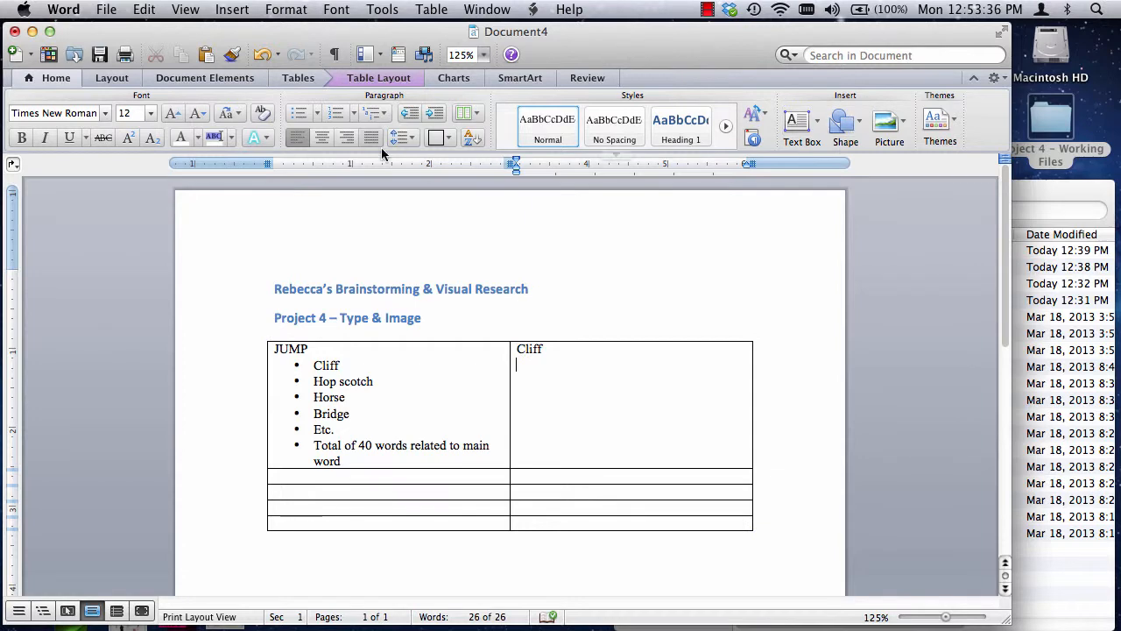
{"action": "left_click", "coordinate": [55, 79]}
{"action": "left_click", "coordinate": [56, 78]}
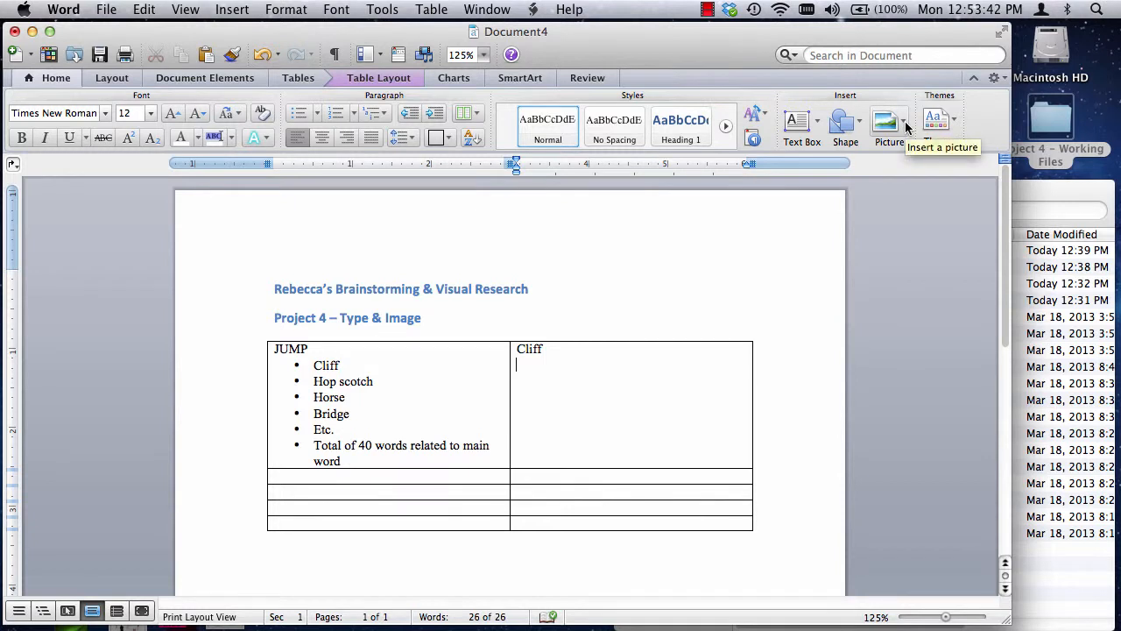
{"action": "left_click", "coordinate": [904, 123]}
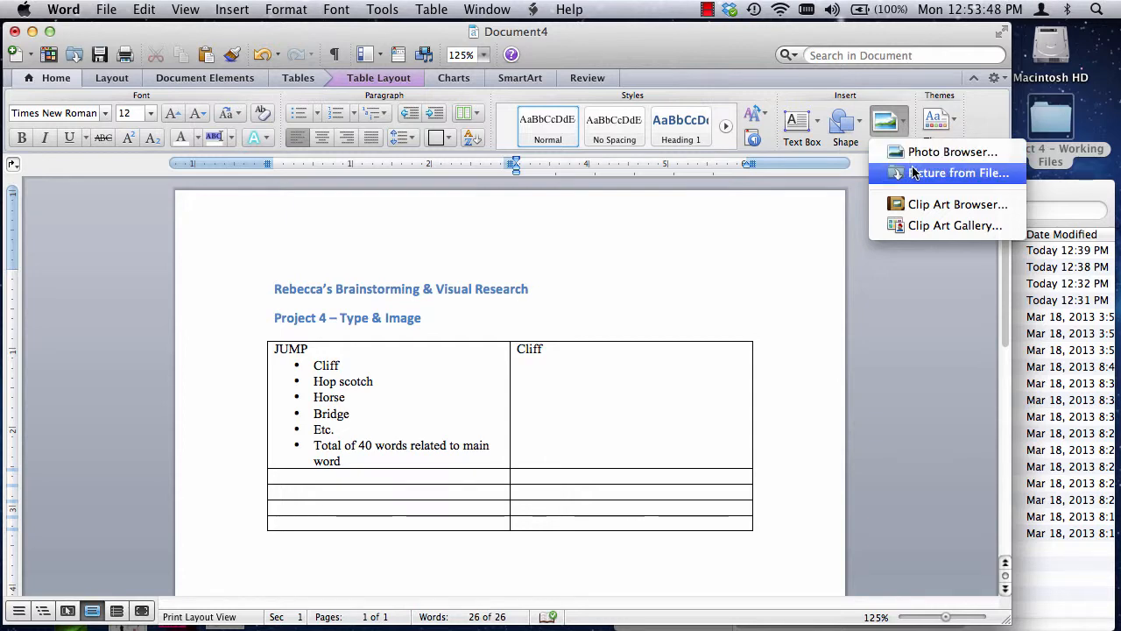
{"action": "left_click", "coordinate": [226, 9]}
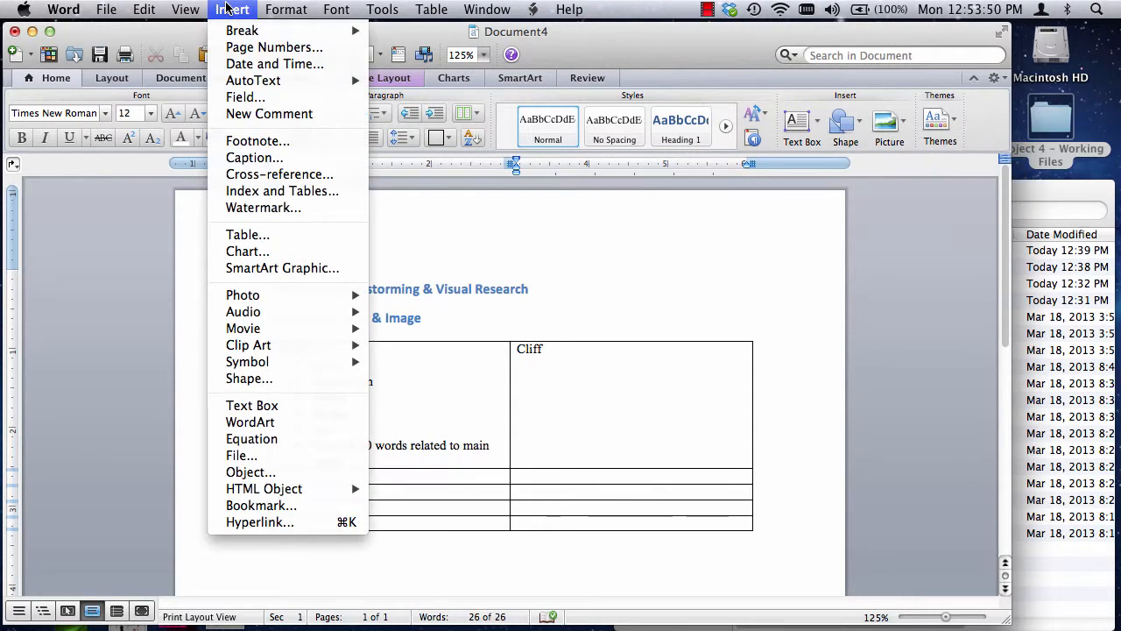
{"action": "mouse_move", "coordinate": [249, 298]}
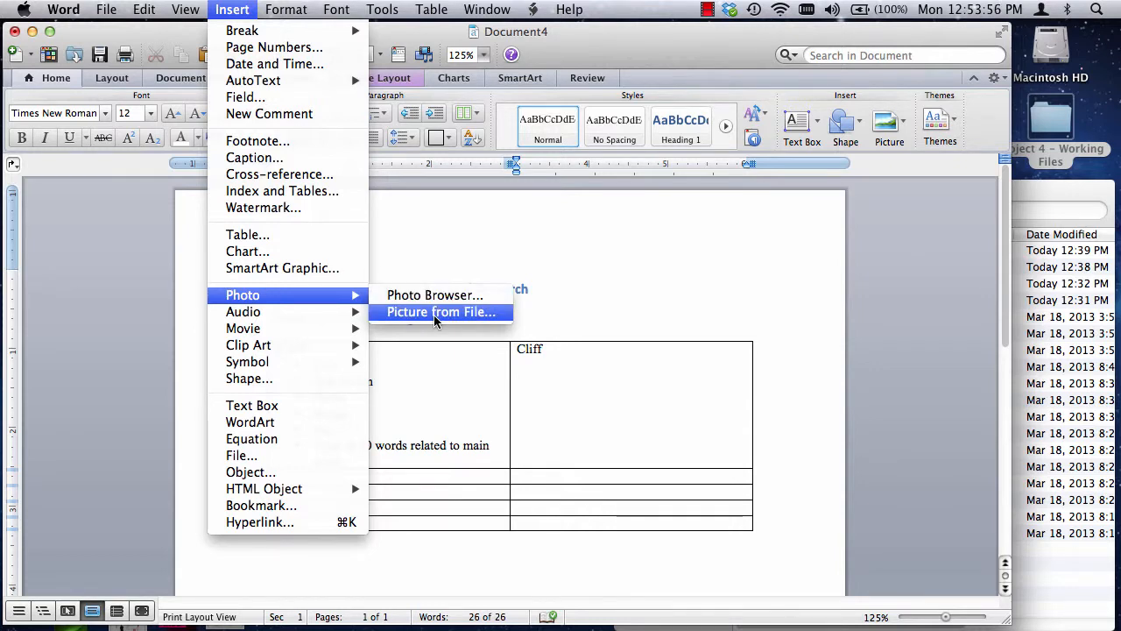
{"action": "left_click", "coordinate": [898, 132]}
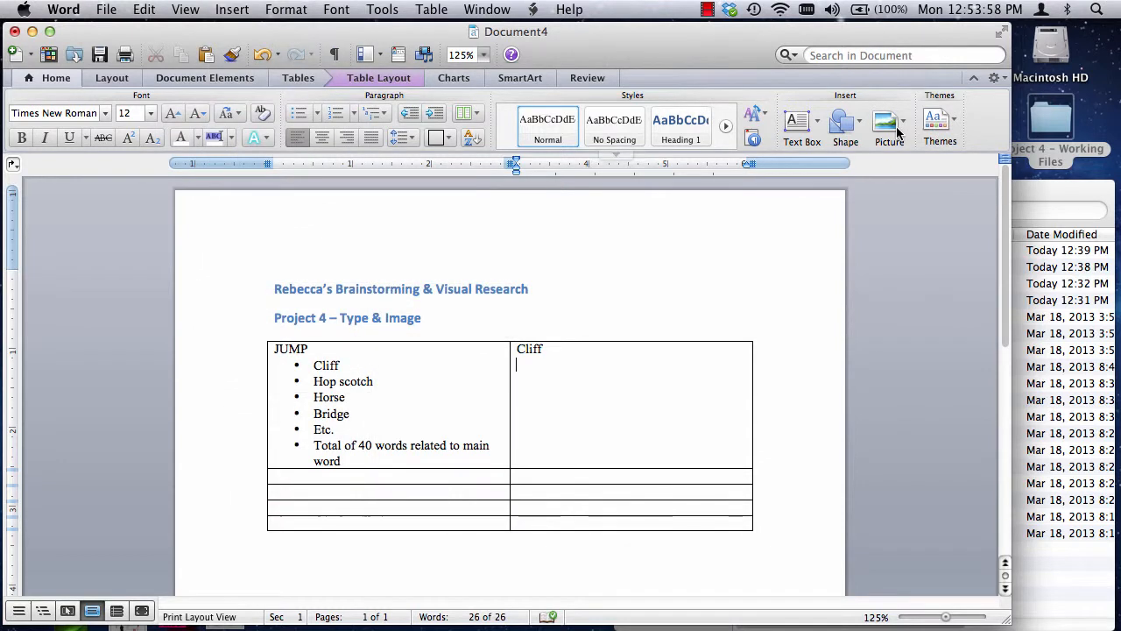
Step: Insert the picture file Cliff_Edge_Su-Lin_Flickr.jpg beneath "Cliff" in the first row's second cell
{"action": "left_click", "coordinate": [898, 131]}
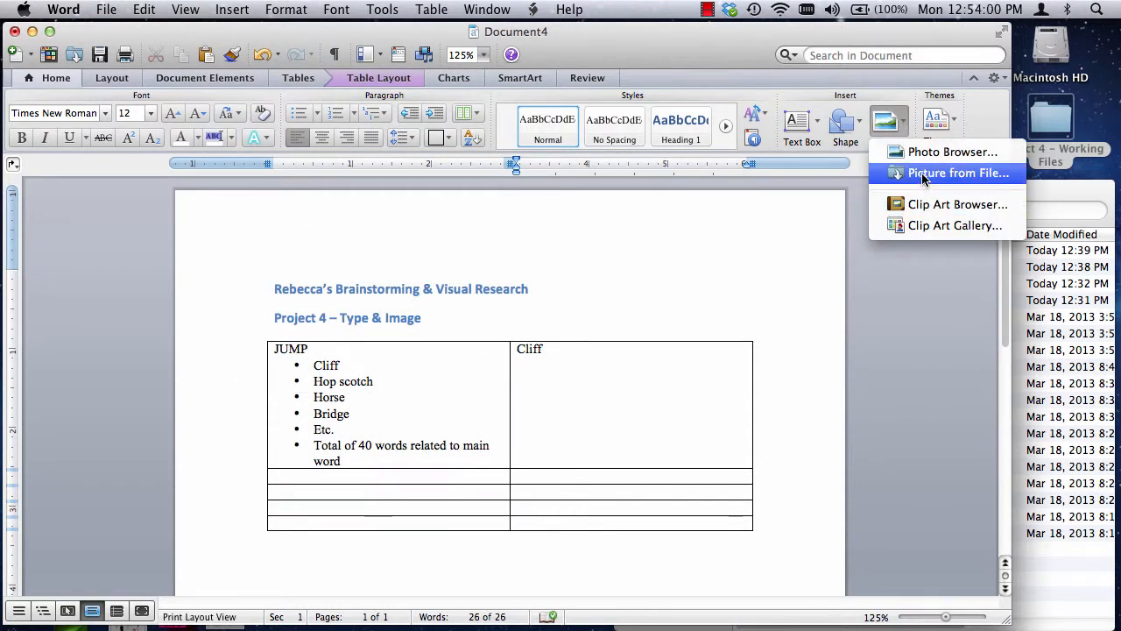
{"action": "left_click", "coordinate": [922, 174]}
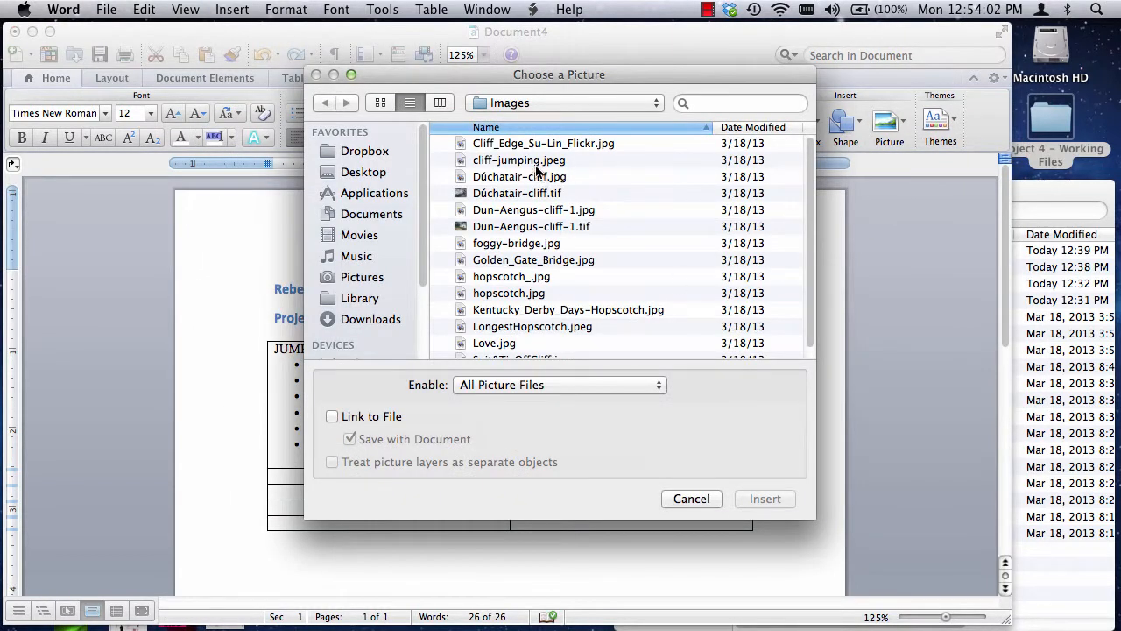
{"action": "double_click", "coordinate": [537, 143]}
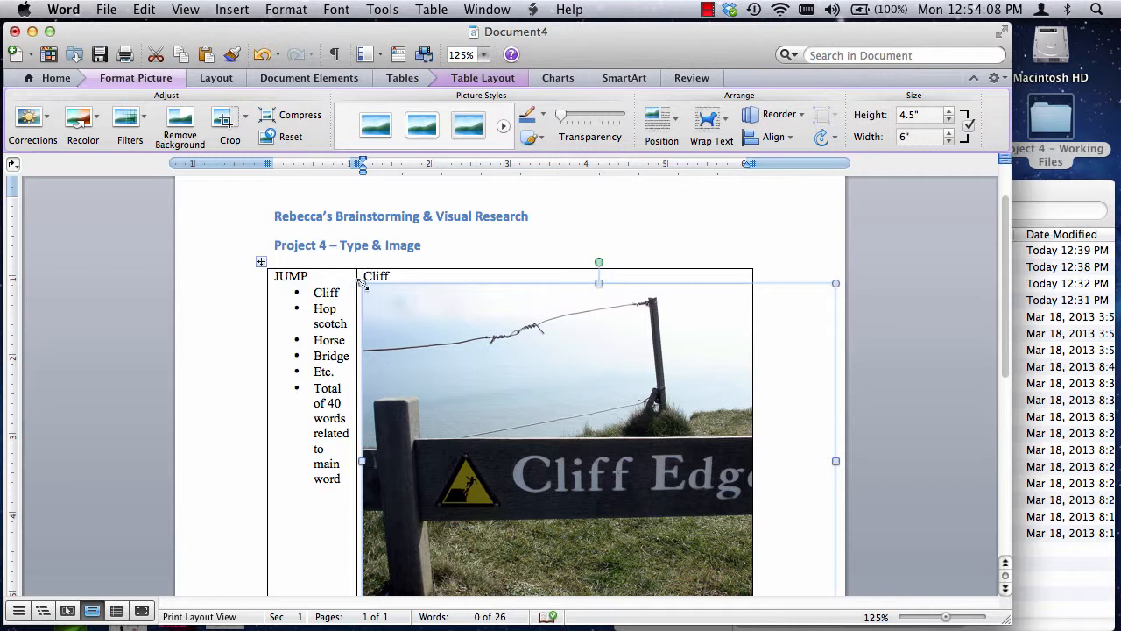
Step: Scale the Cliff Edge picture down proportionally to about 1.49" high and 1.99" wide
{"action": "left_click_drag", "start_coordinate": [362, 283], "coordinate": [614, 454]}
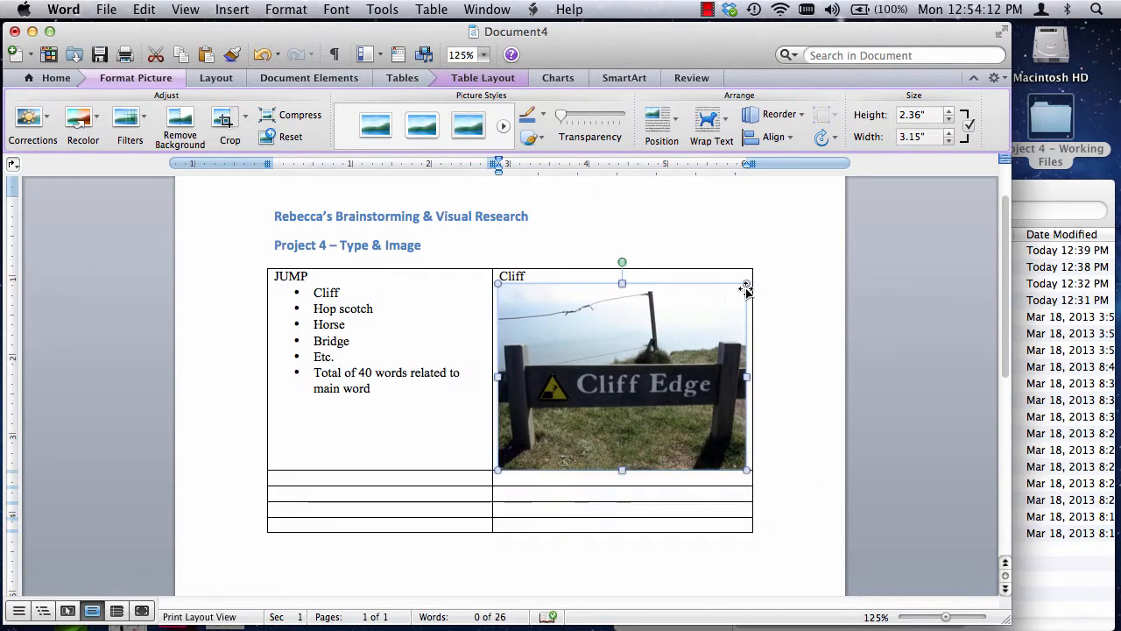
{"action": "left_click_drag", "start_coordinate": [746, 289], "coordinate": [715, 282]}
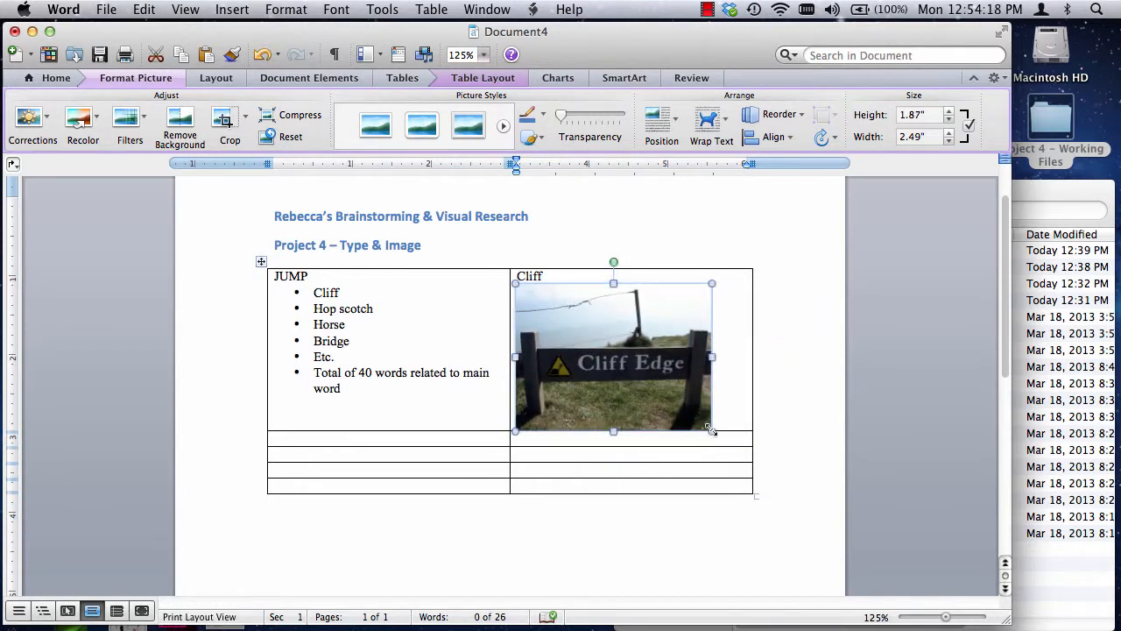
{"action": "left_click_drag", "start_coordinate": [712, 430], "coordinate": [672, 402]}
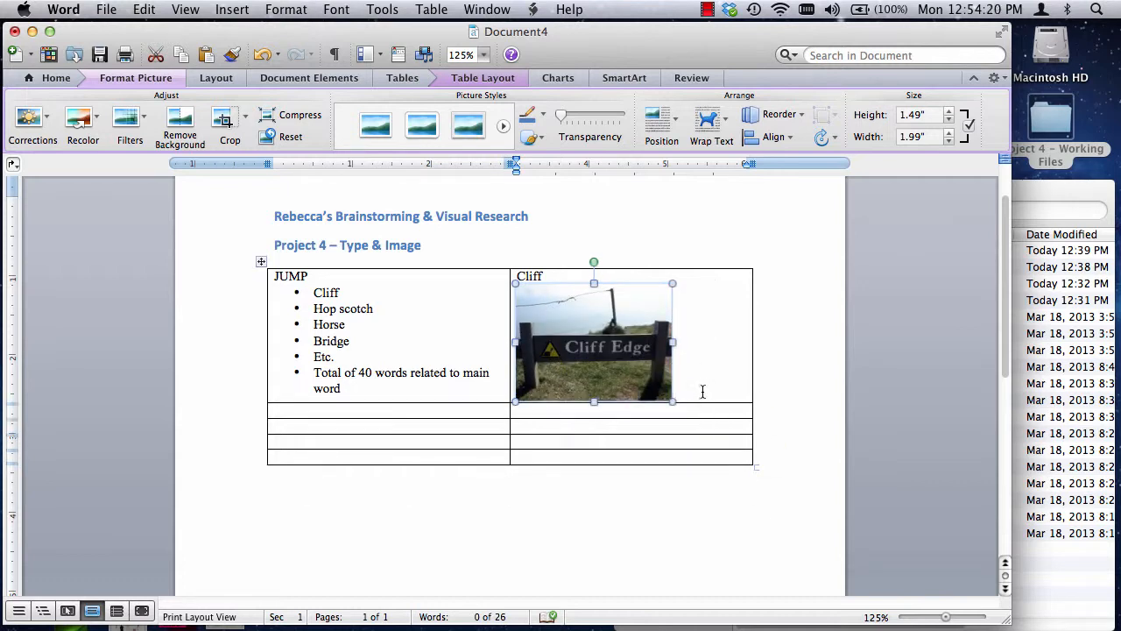
Step: Add the line "Hop Scotch" beneath the Cliff Edge picture and start an empty line under it
{"action": "left_click", "coordinate": [703, 391]}
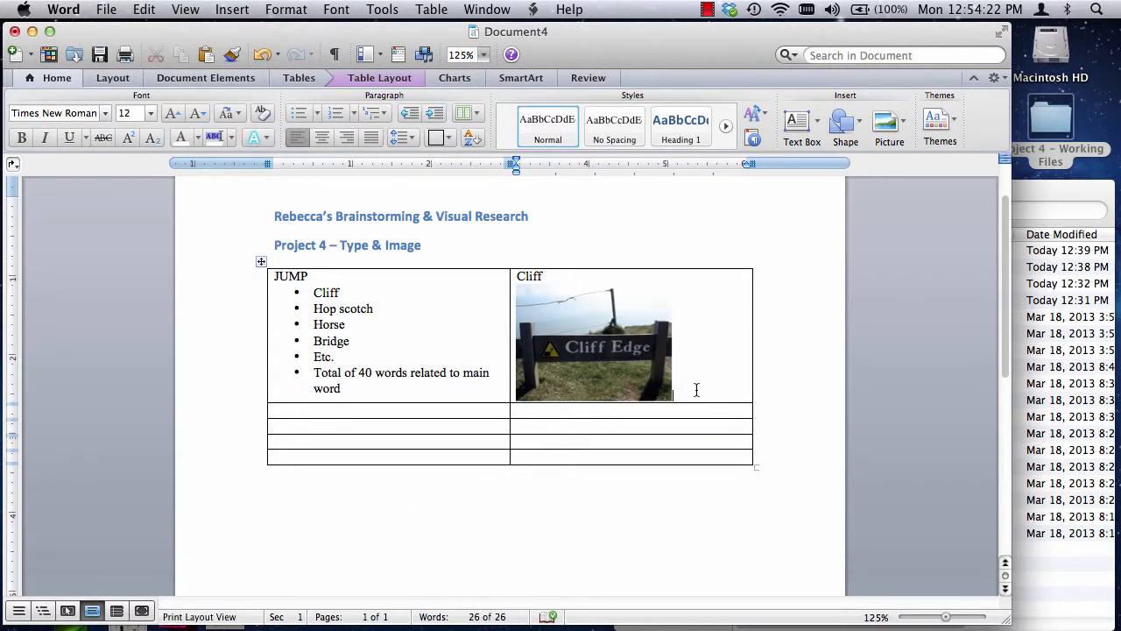
{"action": "key", "text": "Return"}
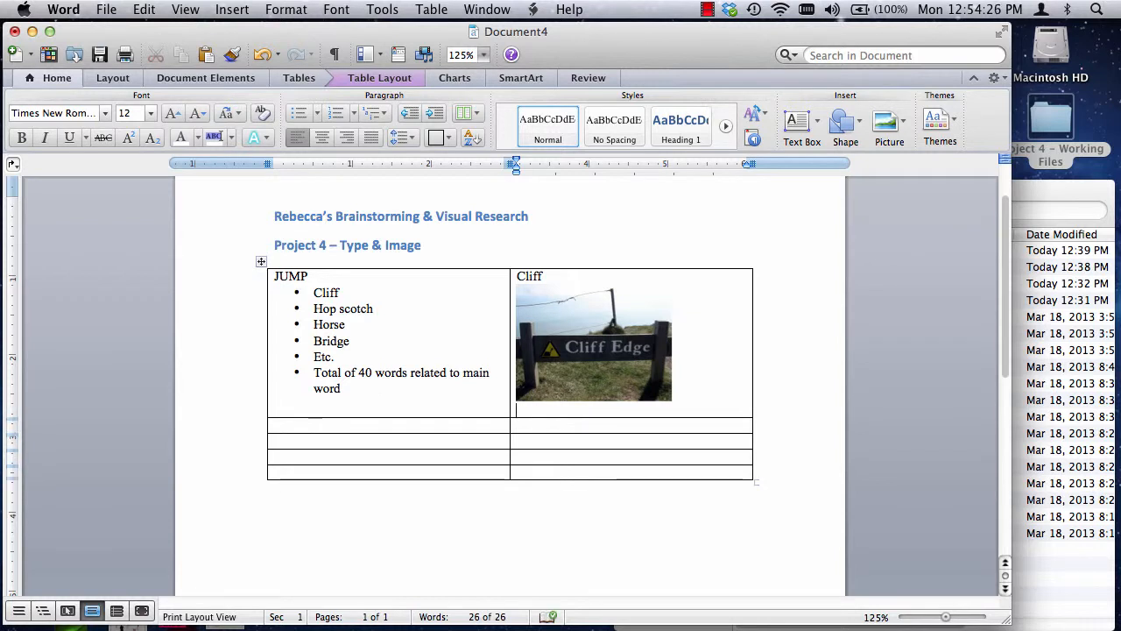
{"action": "type", "text": "Hop Scoch"}
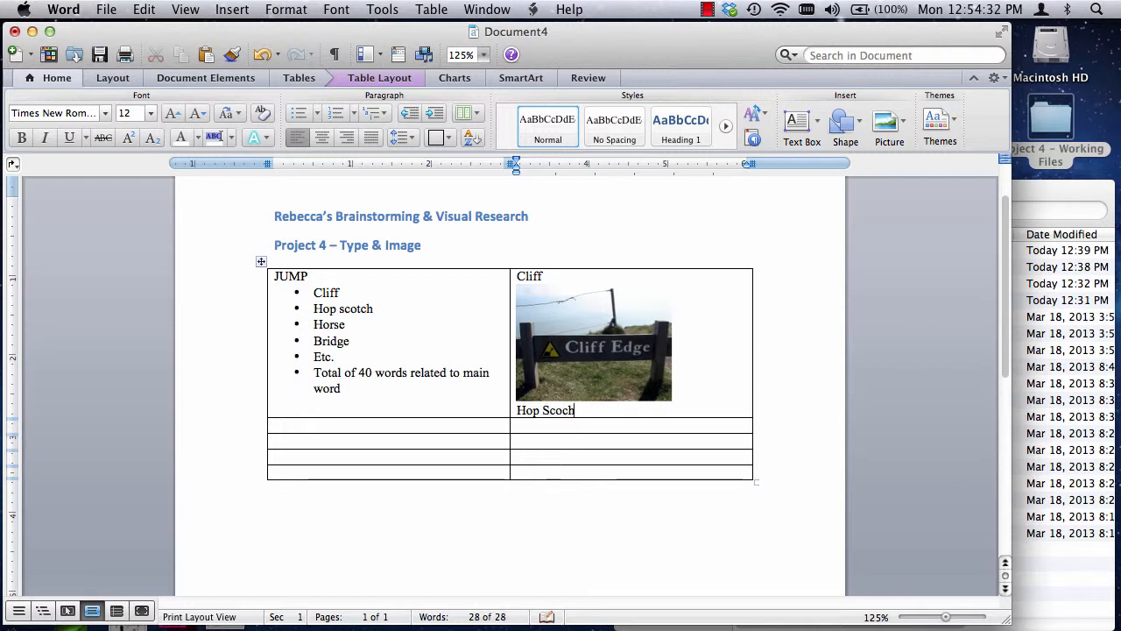
{"action": "key", "text": "BackSpace"}
{"action": "key", "text": "BackSpace"}
{"action": "type", "text": "tch"}
{"action": "key", "text": "Return"}
Step: Insert a blank line between the Cliff Edge picture and "Hop Scotch"
{"action": "left_click", "coordinate": [514, 412]}
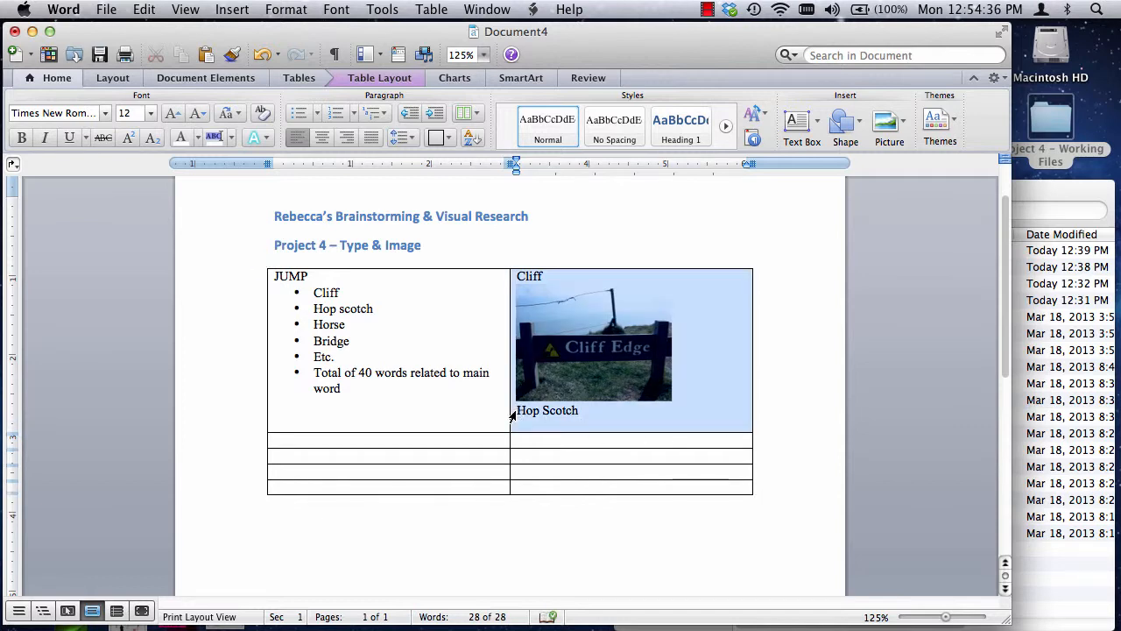
{"action": "left_click", "coordinate": [531, 408]}
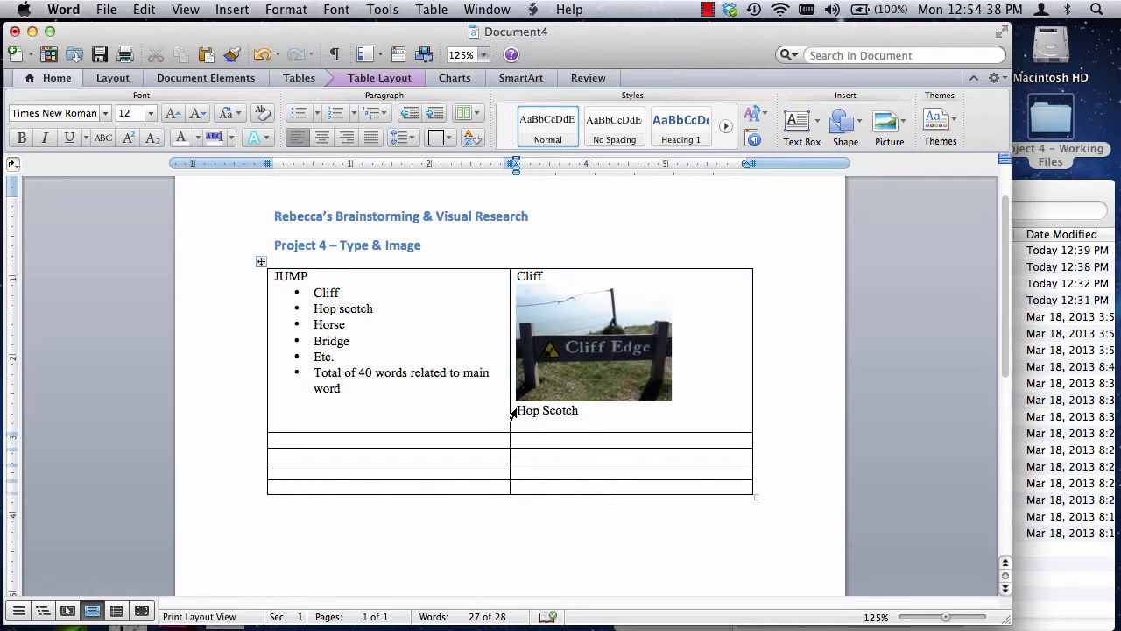
{"action": "left_click", "coordinate": [513, 413]}
{"action": "left_click", "coordinate": [517, 408]}
{"action": "key", "text": "Return"}
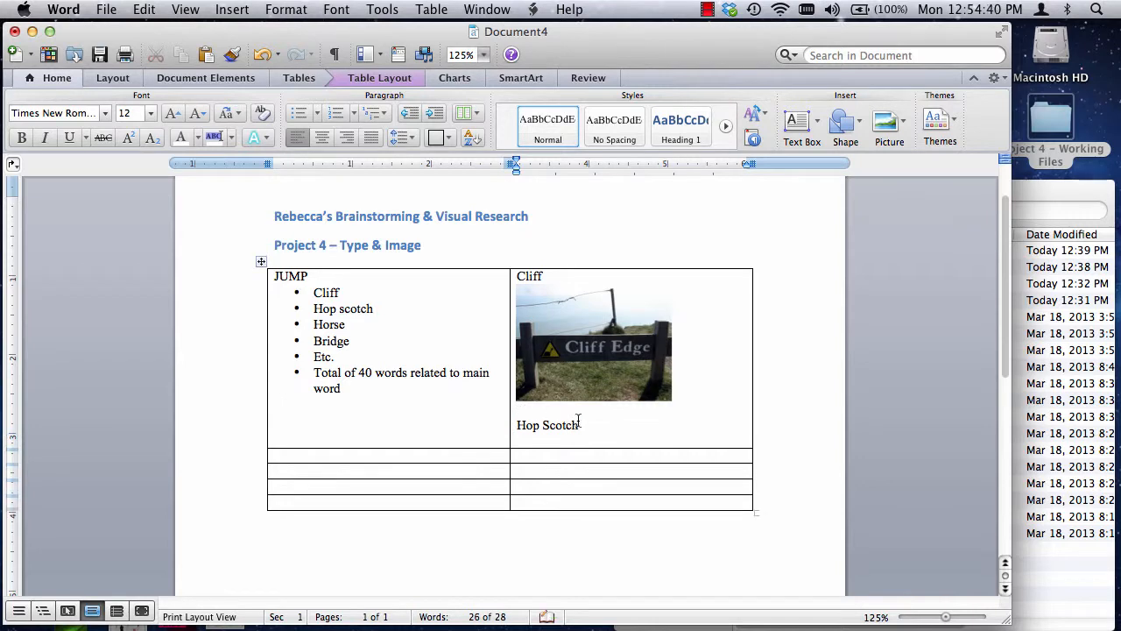
Step: Insert the picture file hopscotch_.jpg beneath "Hop Scotch" in the first row's second cell
{"action": "left_click", "coordinate": [585, 434]}
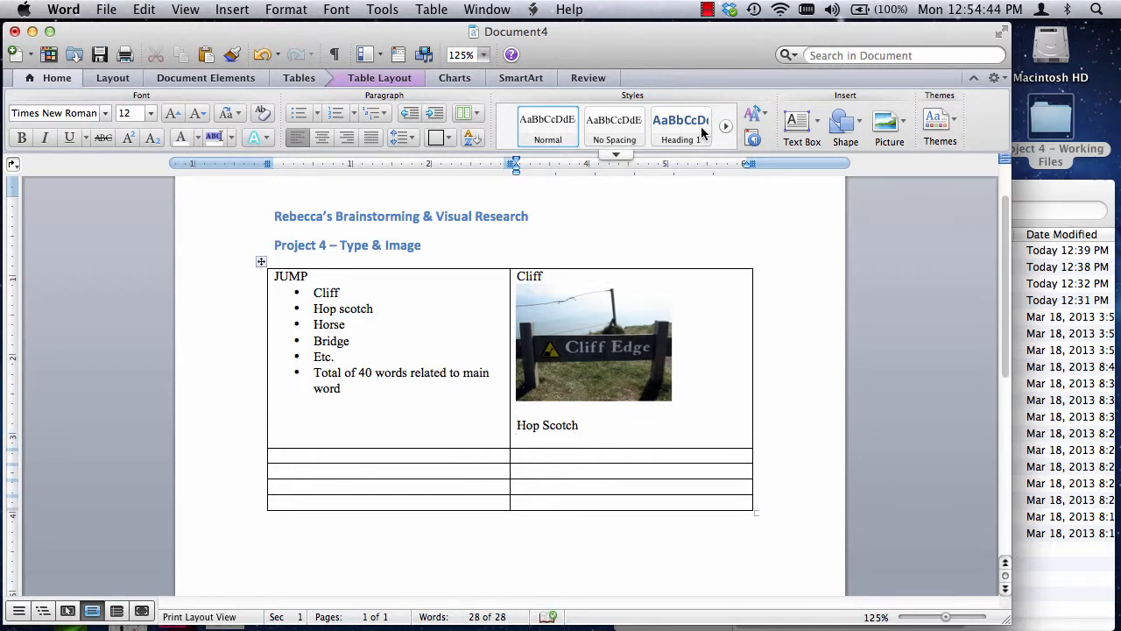
{"action": "left_click", "coordinate": [886, 123]}
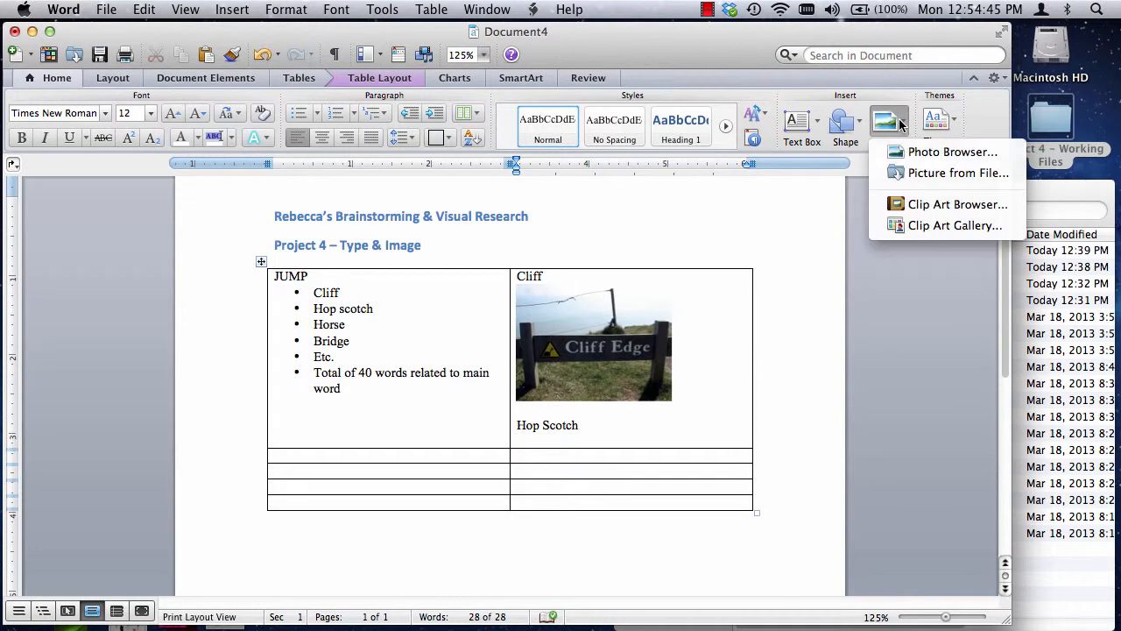
{"action": "left_click", "coordinate": [937, 173]}
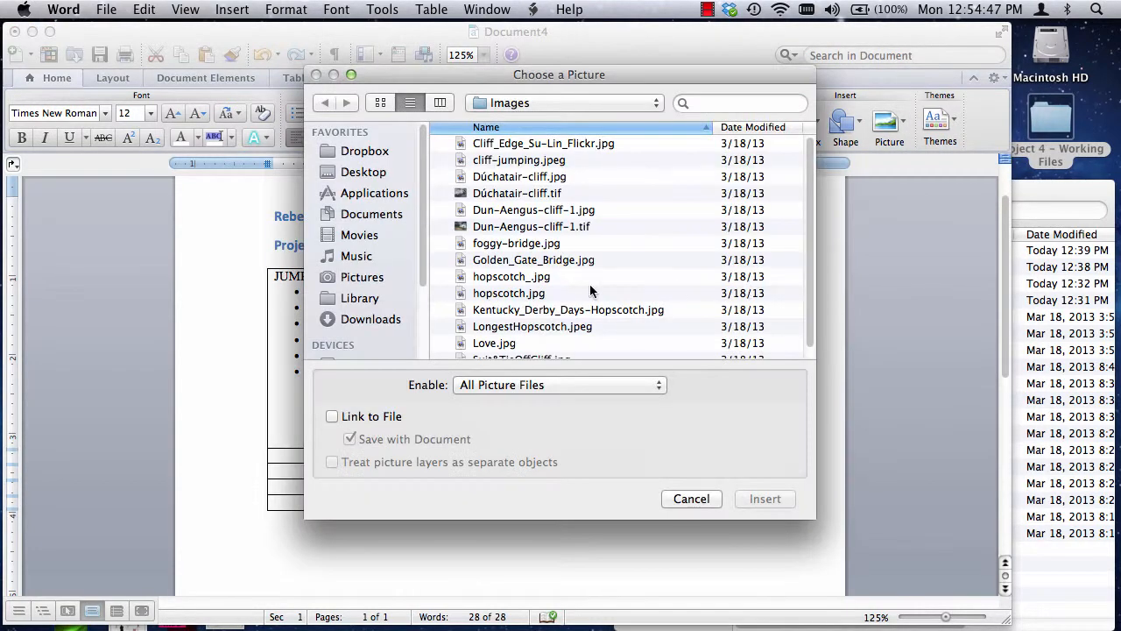
{"action": "left_click", "coordinate": [515, 278]}
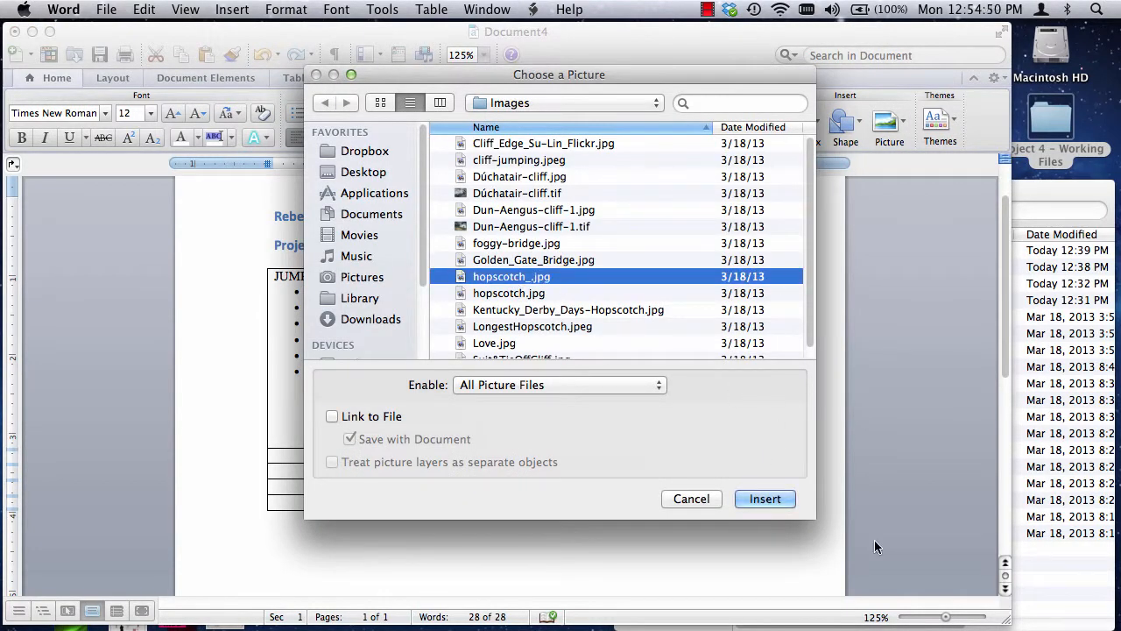
{"action": "left_click", "coordinate": [769, 500]}
Step: Scale the hopscotch picture down proportionally to about 1.47" high and 1.97" wide
{"action": "scroll", "coordinate": [701, 421], "scroll_direction": "down", "scroll_amount": 3}
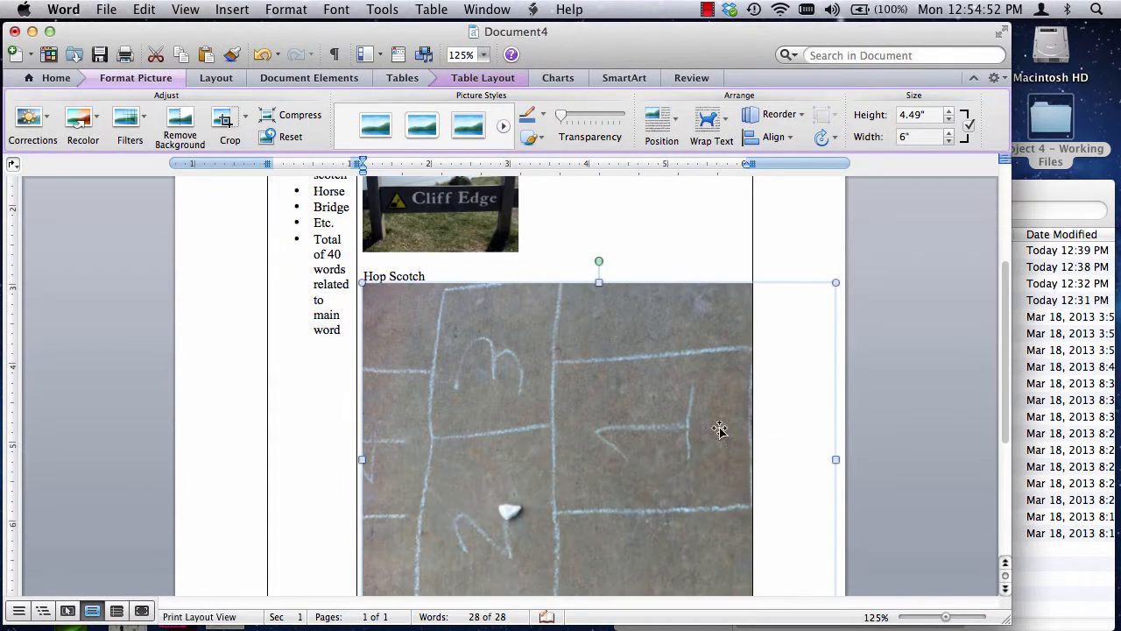
{"action": "left_click_drag", "start_coordinate": [833, 281], "coordinate": [409, 518]}
{"action": "scroll", "coordinate": [693, 293], "scroll_direction": "up", "scroll_amount": 4}
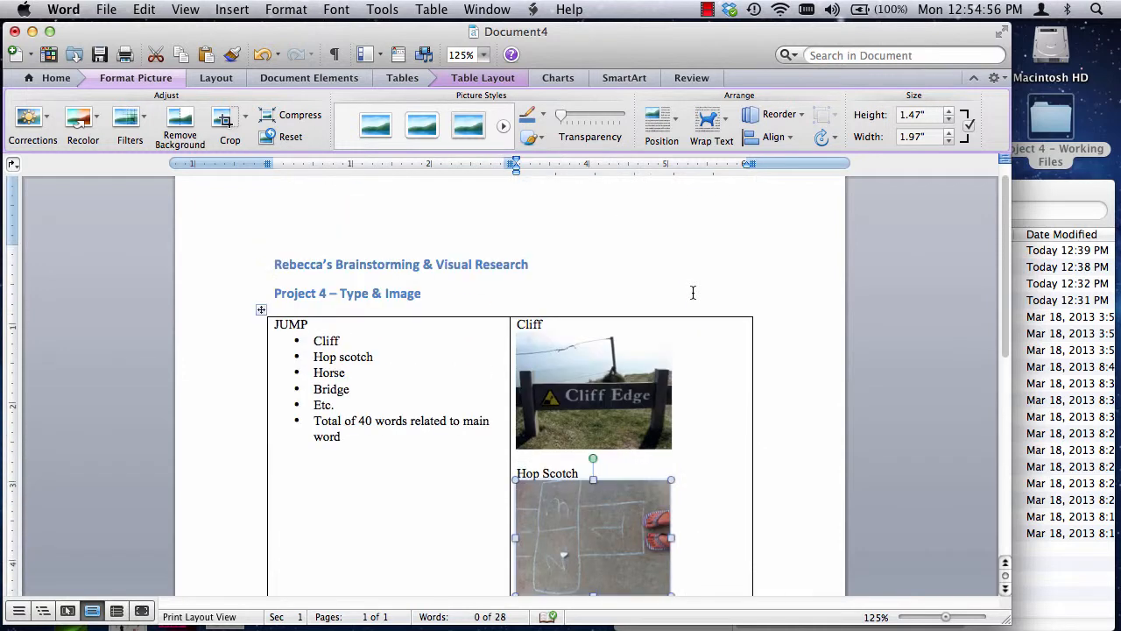
{"action": "scroll", "coordinate": [659, 328], "scroll_direction": "down", "scroll_amount": 1}
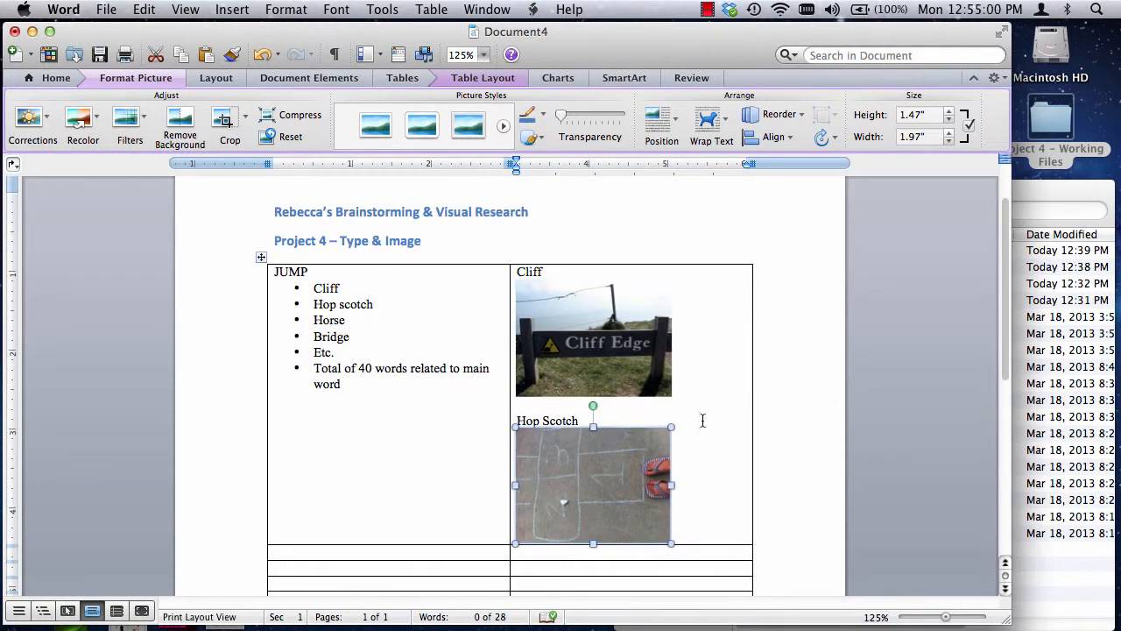
{"action": "scroll", "coordinate": [675, 460], "scroll_direction": "down", "scroll_amount": 2}
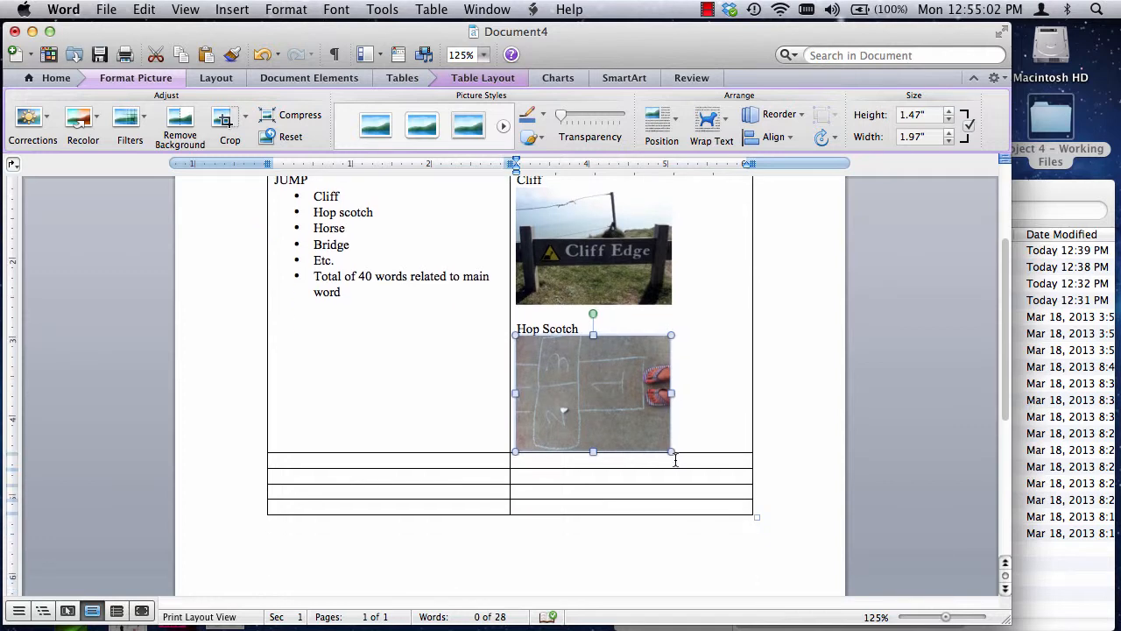
{"action": "scroll", "coordinate": [675, 460], "scroll_direction": "up", "scroll_amount": 1}
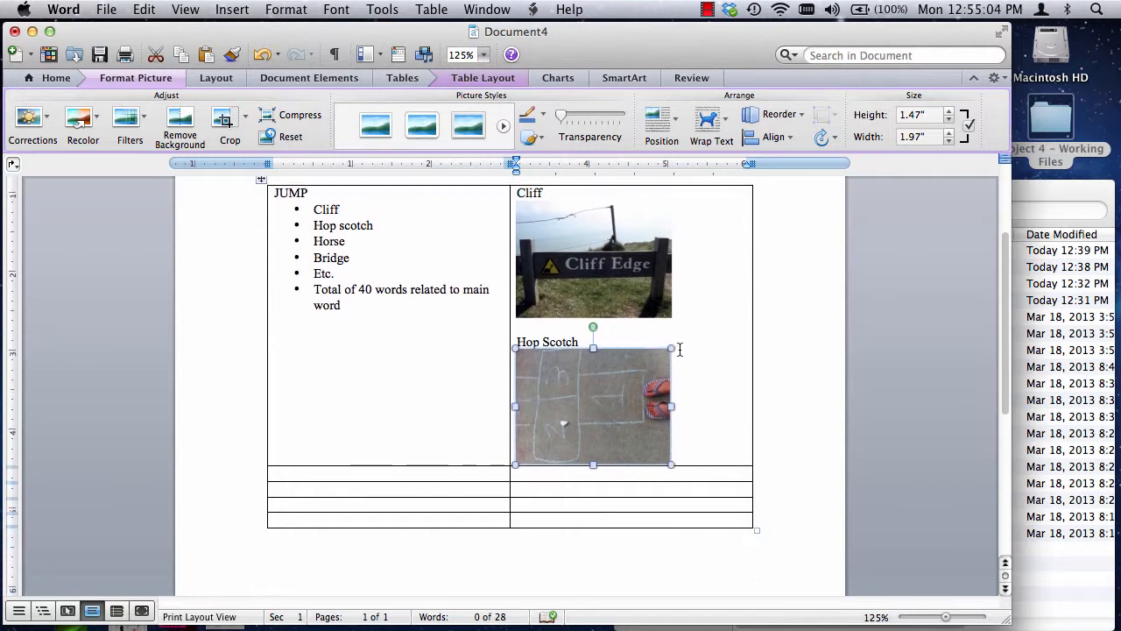
Step: Shrink the Cliff Edge and hopscotch pictures proportionally to matching sizes, the hopscotch one about 1.3" high and 1.74" wide
{"action": "left_click", "coordinate": [646, 304]}
{"action": "left_click_drag", "start_coordinate": [673, 321], "coordinate": [653, 303]}
{"action": "left_click", "coordinate": [663, 394]}
{"action": "left_click_drag", "start_coordinate": [669, 448], "coordinate": [654, 415]}
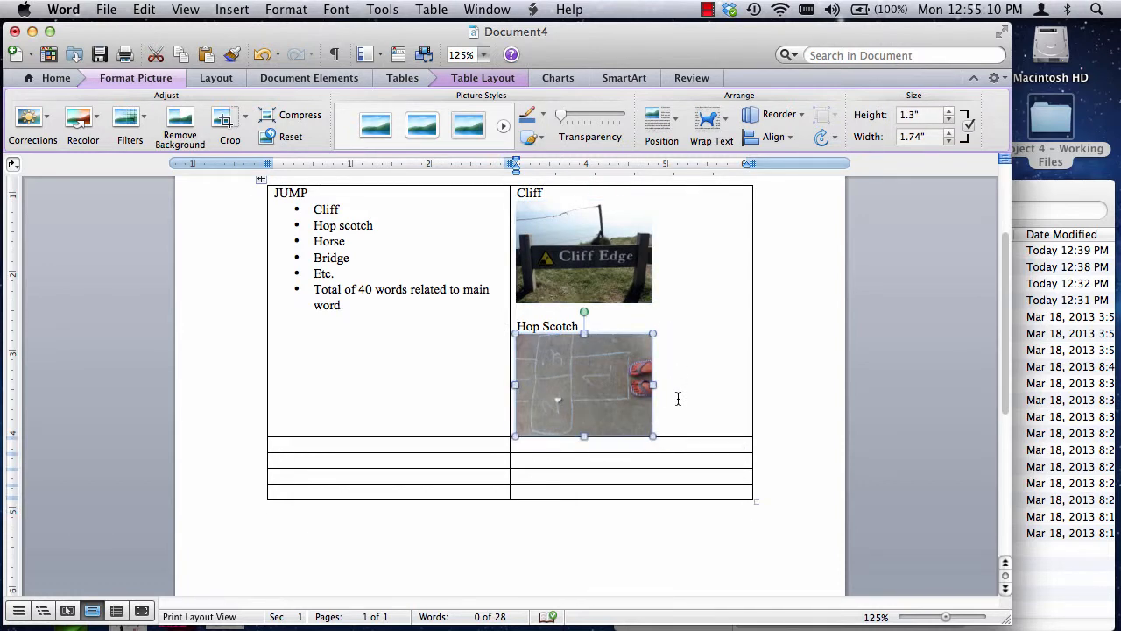
{"action": "left_click", "coordinate": [674, 429]}
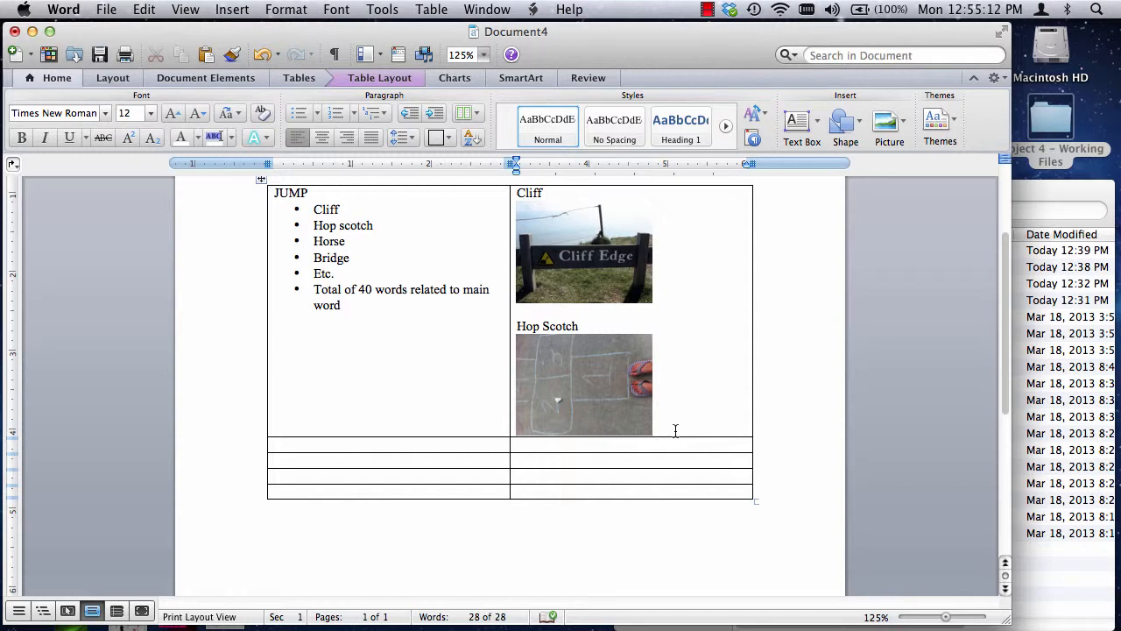
{"action": "scroll", "coordinate": [692, 403], "scroll_direction": "up", "scroll_amount": 3}
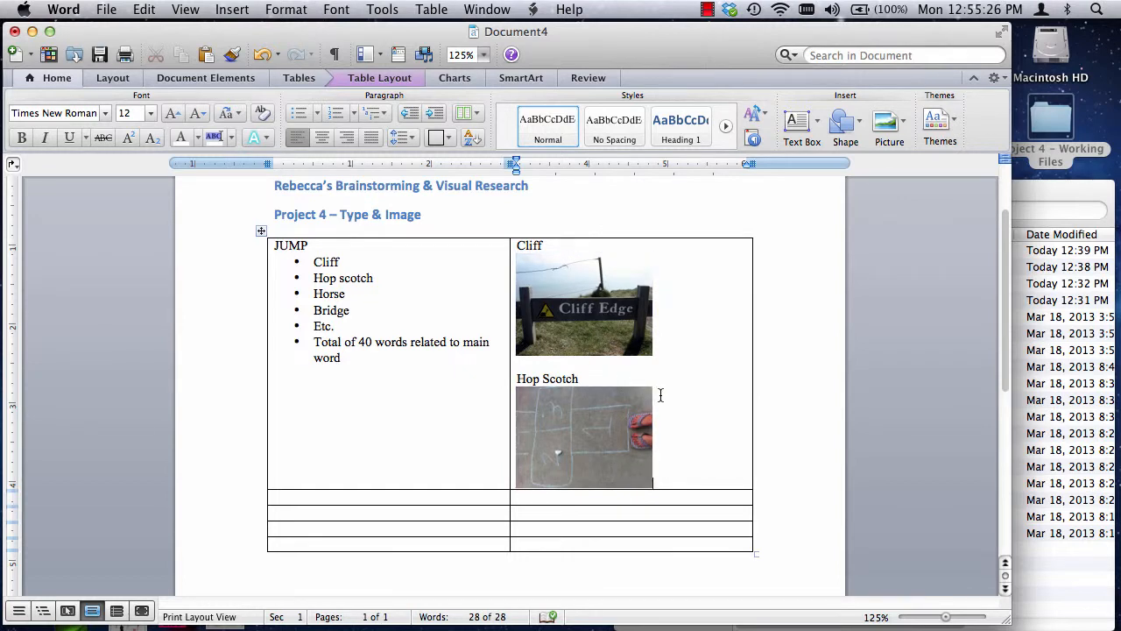
{"action": "scroll", "coordinate": [660, 395], "scroll_direction": "down", "scroll_amount": 3}
{"action": "scroll", "coordinate": [660, 395], "scroll_direction": "up", "scroll_amount": 5}
{"action": "scroll", "coordinate": [661, 395], "scroll_direction": "down", "scroll_amount": 2}
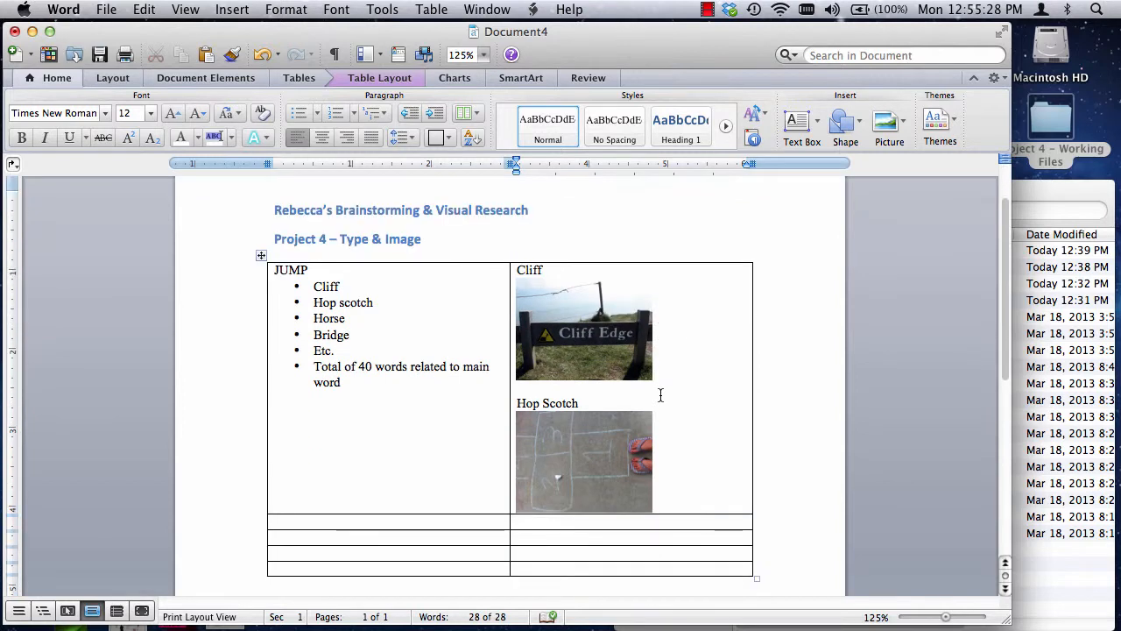
{"action": "scroll", "coordinate": [615, 443], "scroll_direction": "down", "scroll_amount": 3}
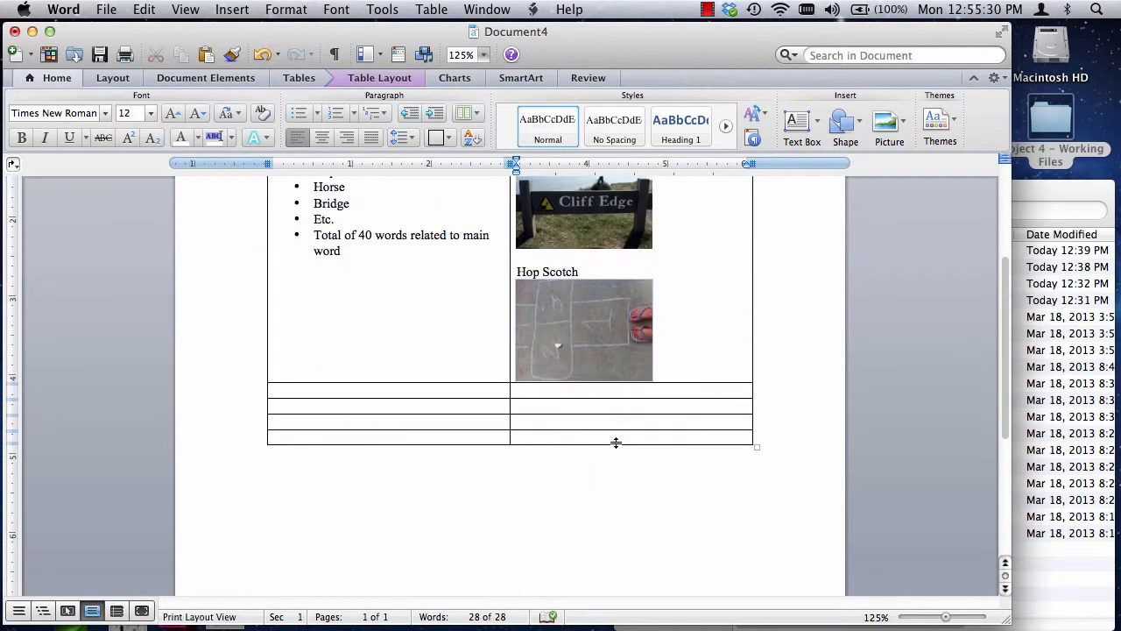
Step: Make the keyword "JUMP" in the table's first cell bold and set its font size to 16
{"action": "scroll", "coordinate": [608, 408], "scroll_direction": "up", "scroll_amount": 3}
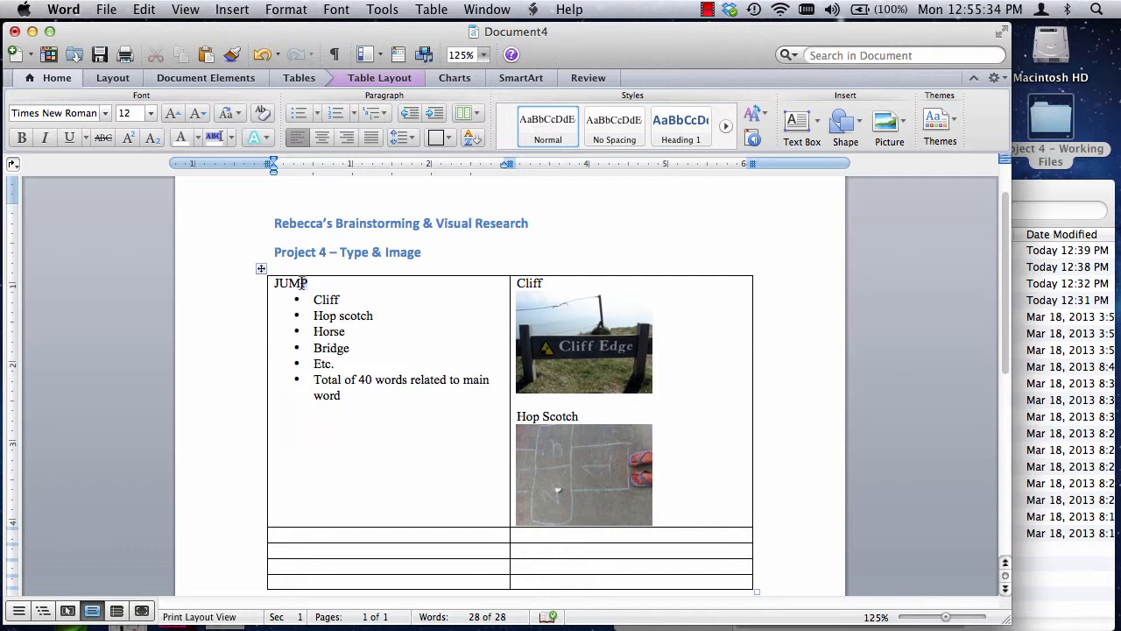
{"action": "double_click", "coordinate": [302, 282]}
{"action": "left_click", "coordinate": [23, 138]}
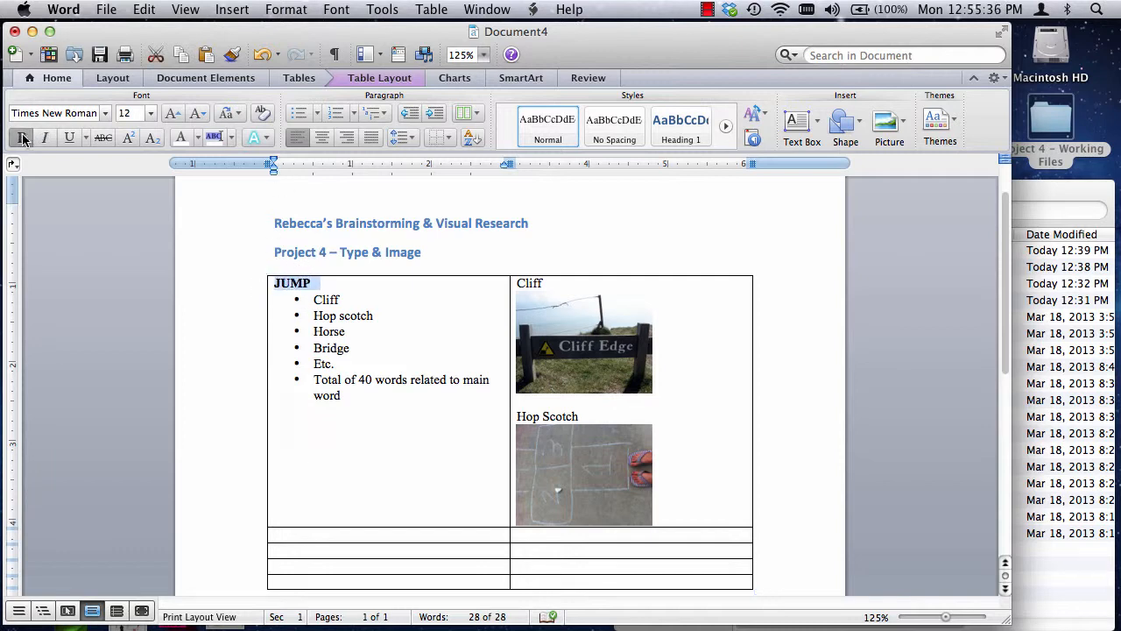
{"action": "left_click", "coordinate": [150, 113]}
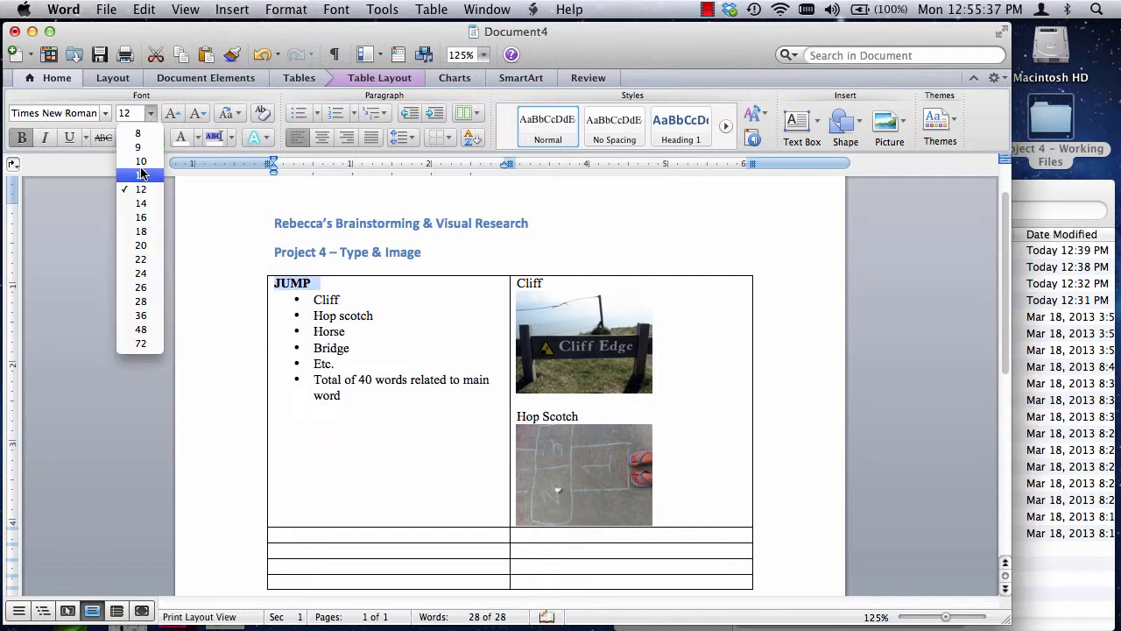
{"action": "left_click", "coordinate": [147, 217]}
{"action": "left_click", "coordinate": [380, 384]}
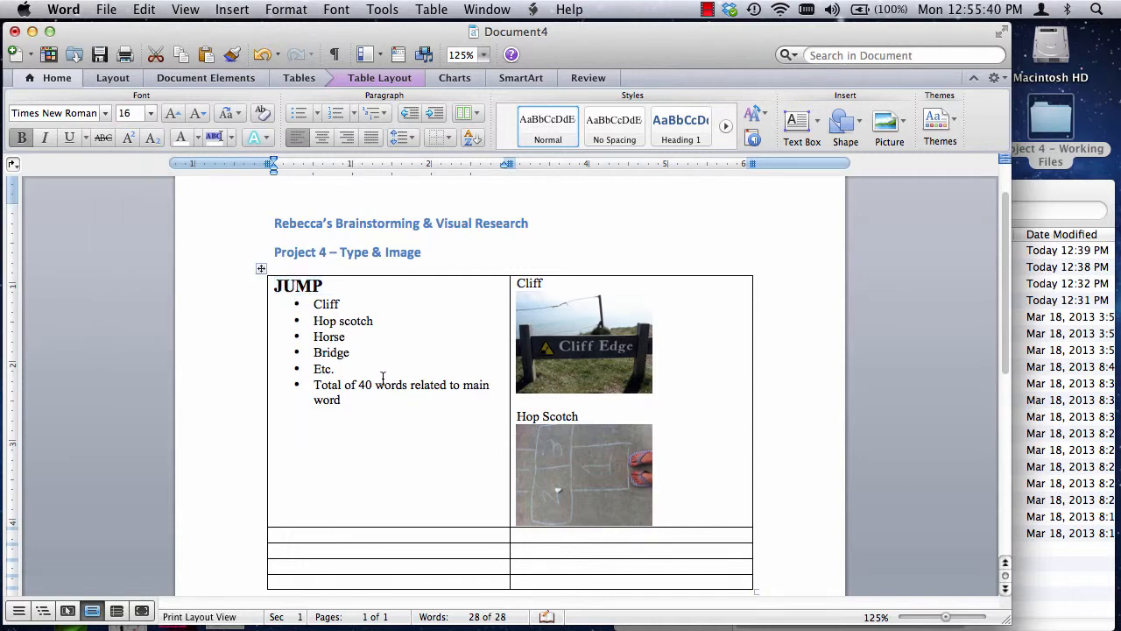
{"action": "scroll", "coordinate": [378, 422], "scroll_direction": "down", "scroll_amount": 2}
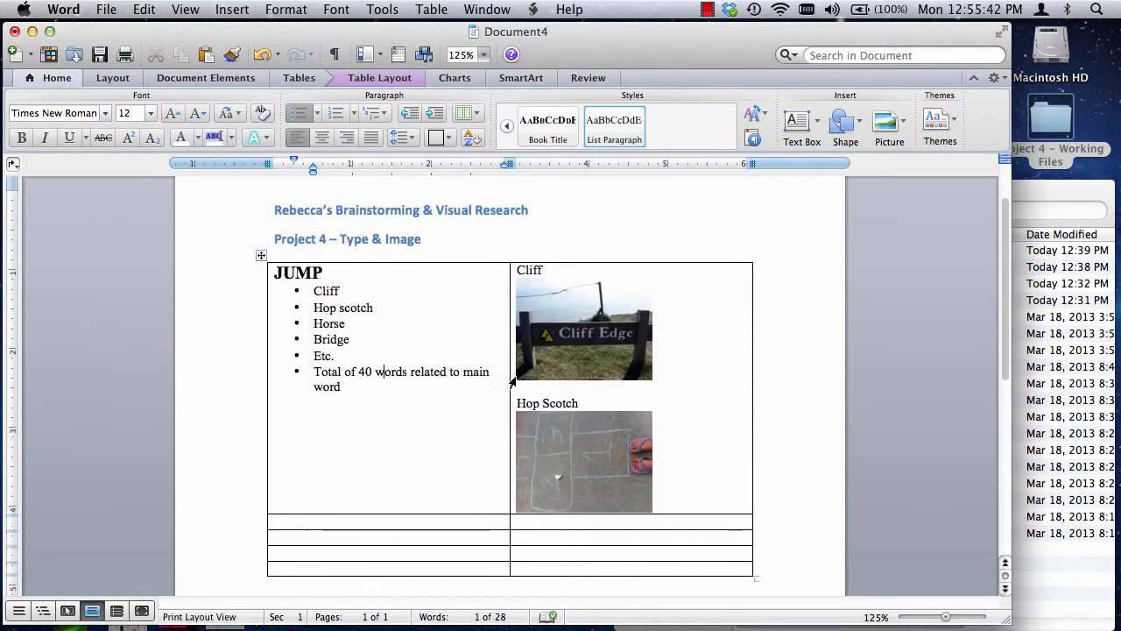
{"action": "scroll", "coordinate": [635, 328], "scroll_direction": "down", "scroll_amount": 2}
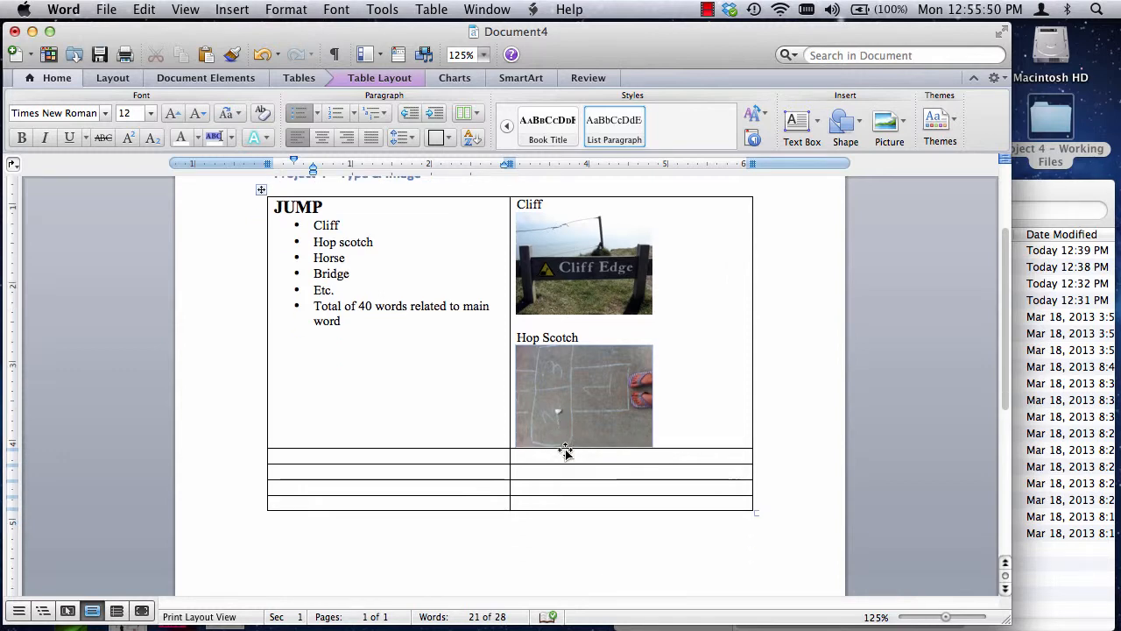
{"action": "scroll", "coordinate": [563, 450], "scroll_direction": "down", "scroll_amount": 2}
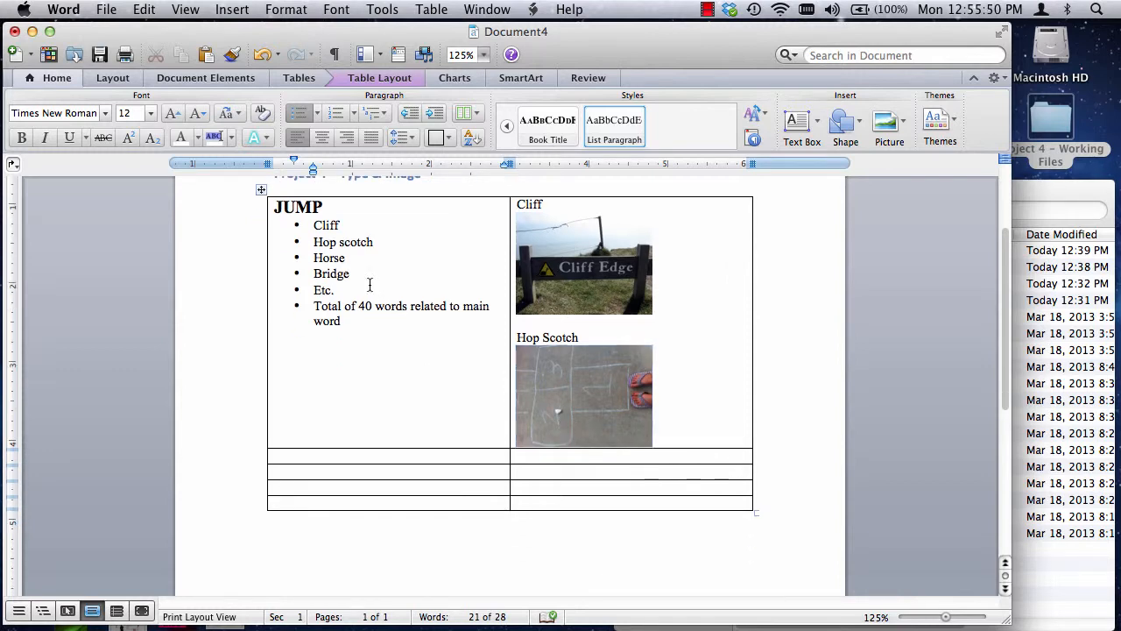
{"action": "double_click", "coordinate": [312, 206]}
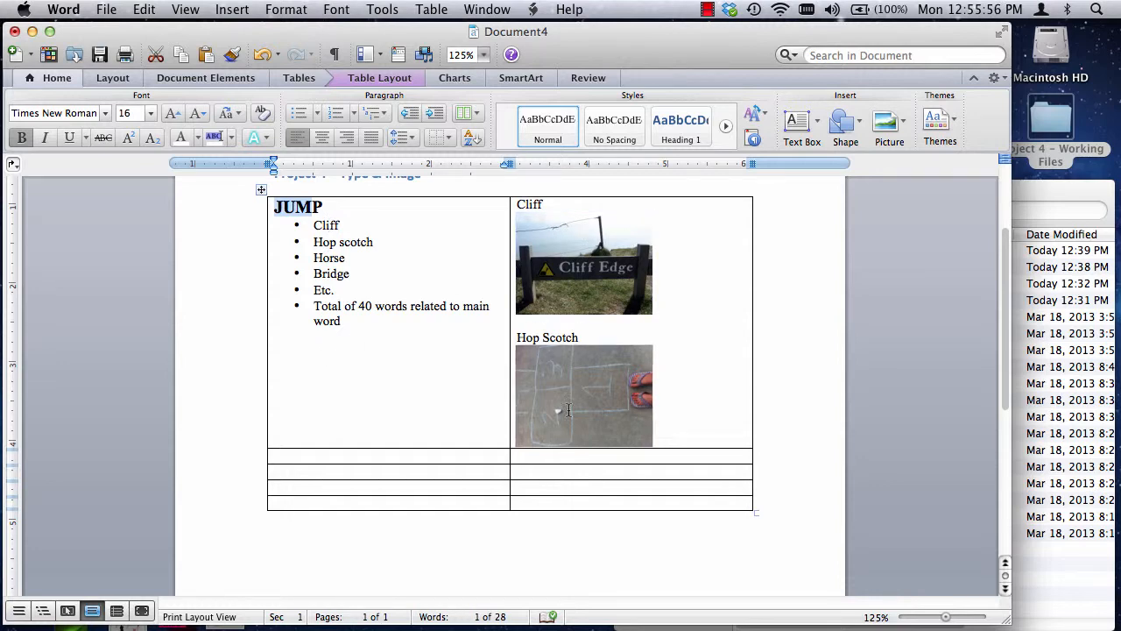
{"action": "scroll", "coordinate": [630, 380], "scroll_direction": "down", "scroll_amount": 4}
{"action": "scroll", "coordinate": [428, 210], "scroll_direction": "up", "scroll_amount": 7}
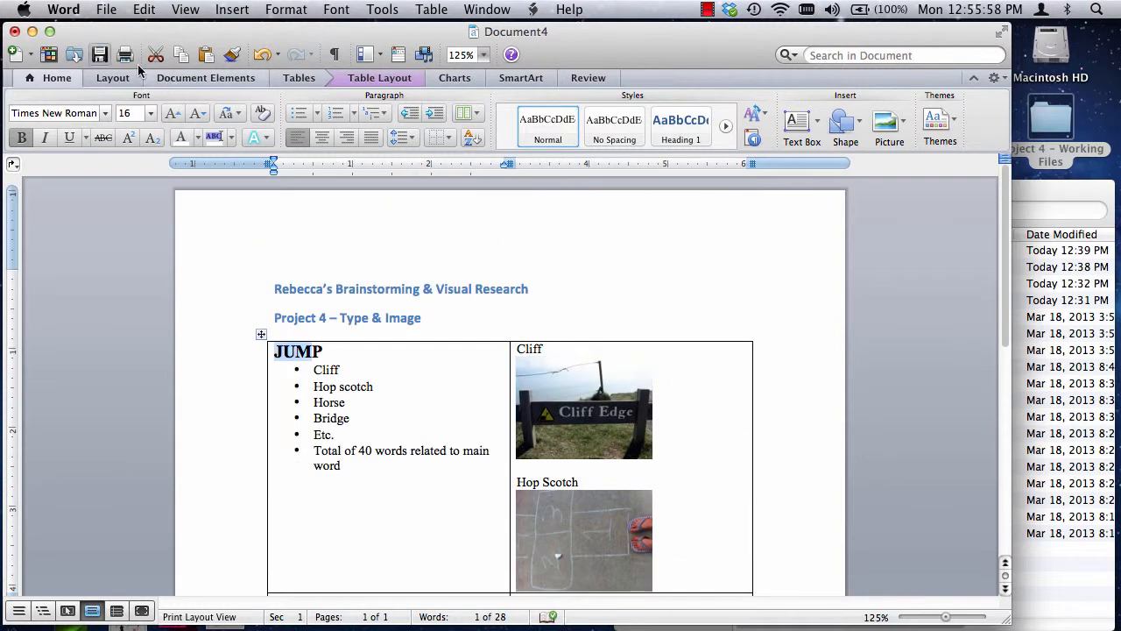
Step: Save the document under its suggested name as a Word Document (.docx) in the Project 4 – Working Files folder
{"action": "left_click", "coordinate": [106, 9]}
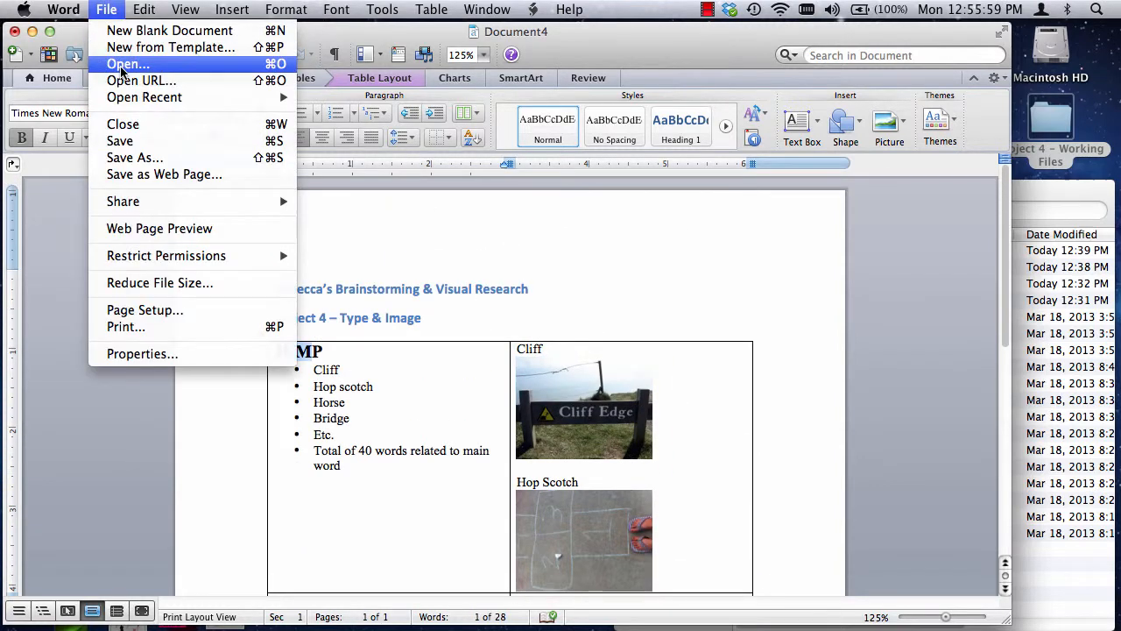
{"action": "left_click", "coordinate": [127, 157]}
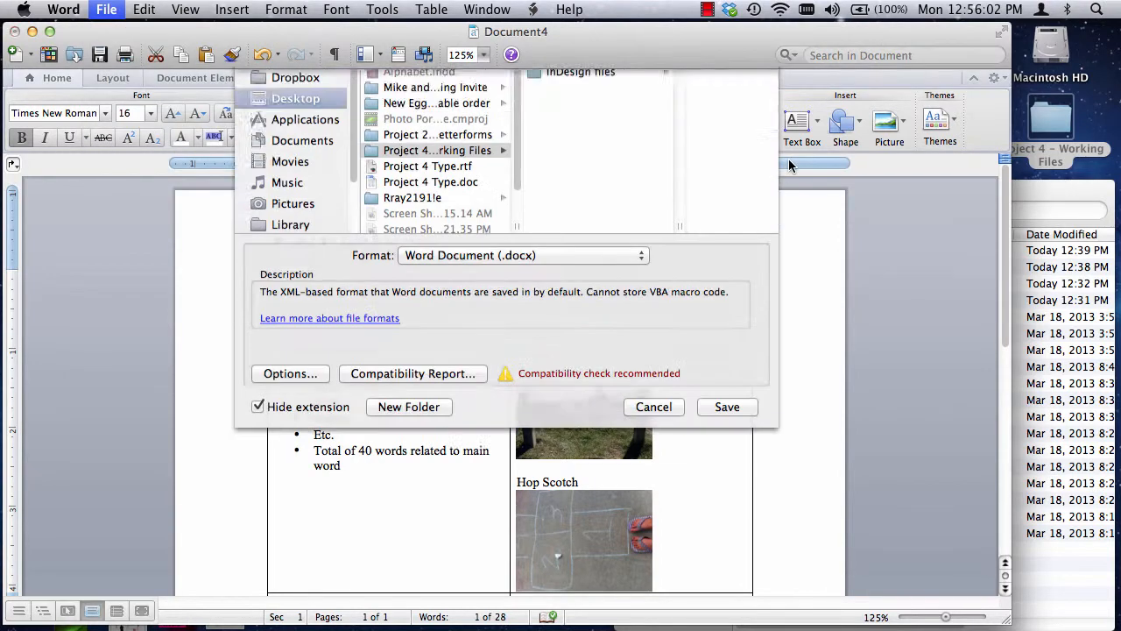
{"action": "left_click", "coordinate": [430, 201]}
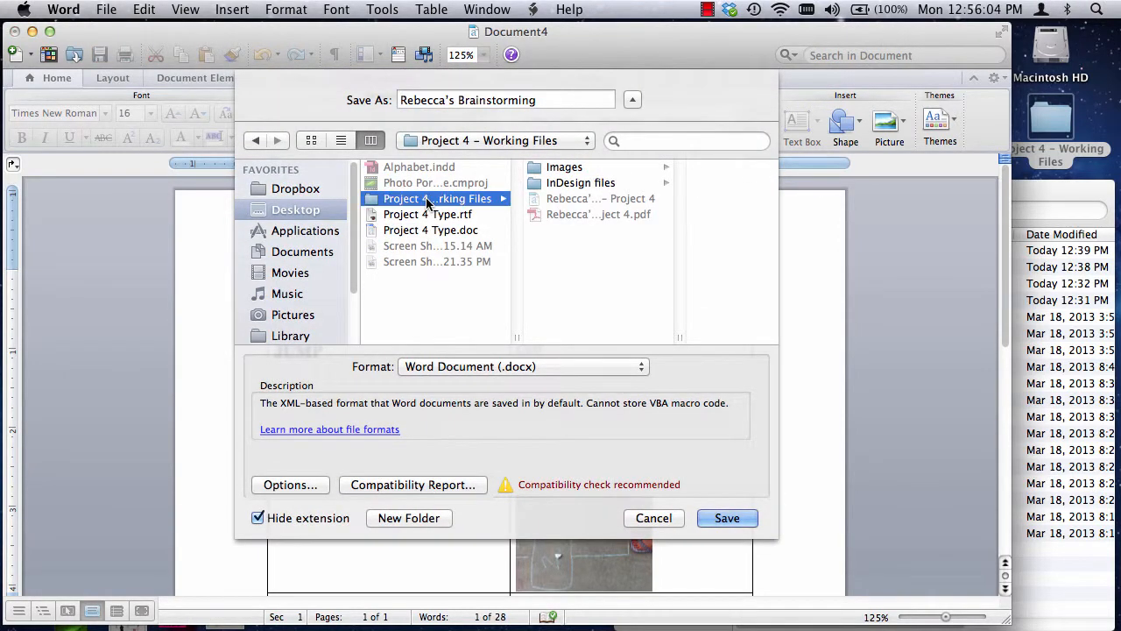
{"action": "left_click", "coordinate": [727, 518]}
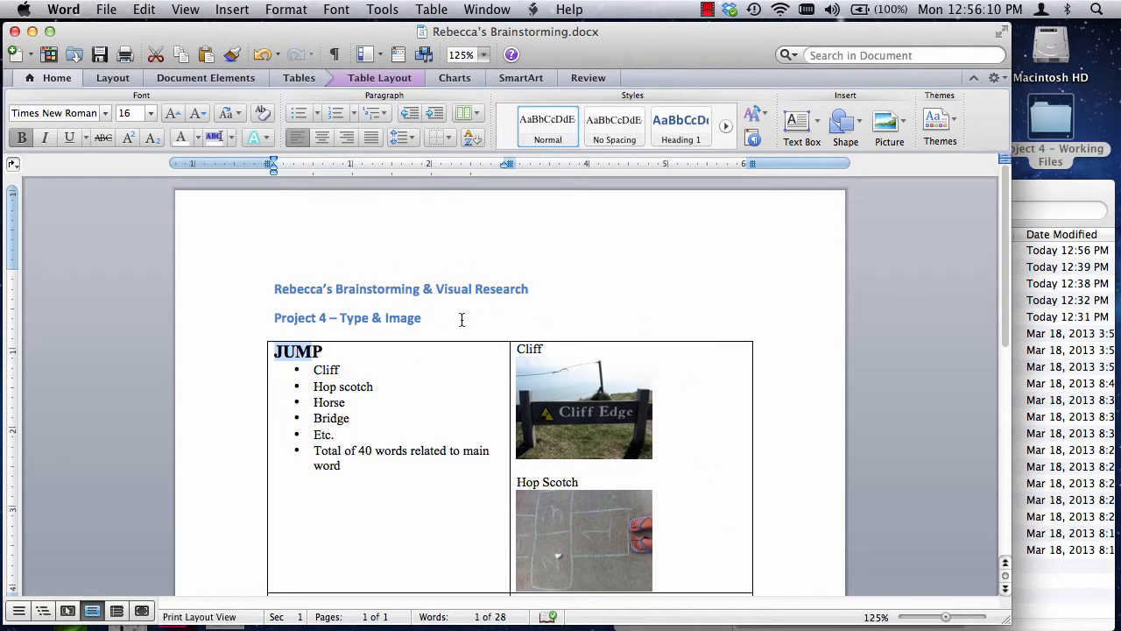
Step: Save a PDF copy of the document under the same name in the Project 4 – Working Files folder
{"action": "left_click", "coordinate": [106, 9]}
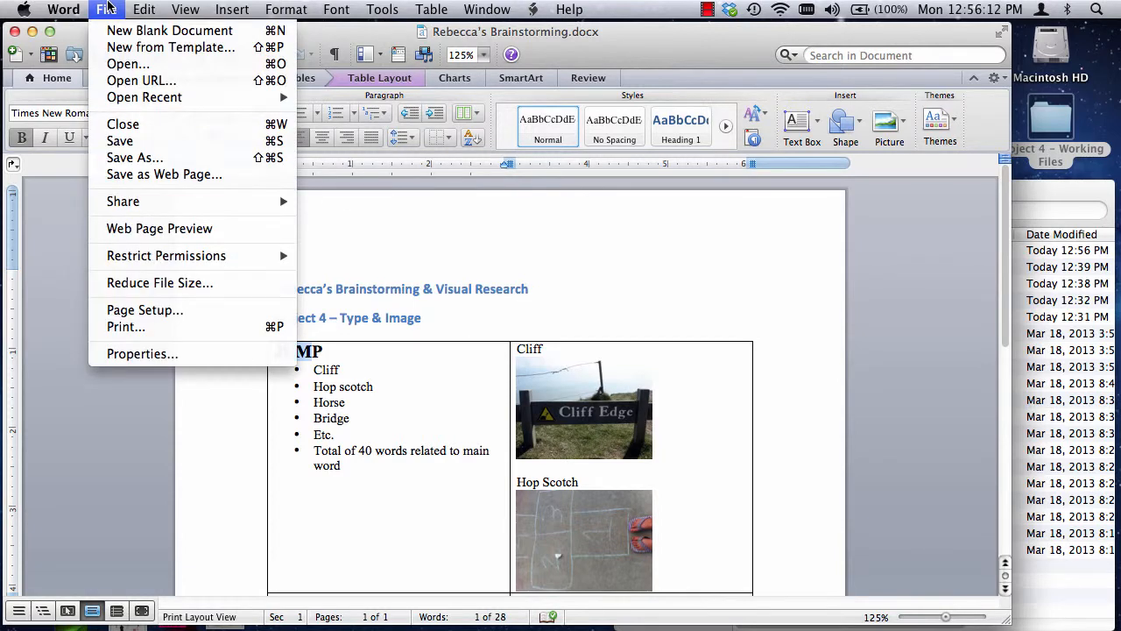
{"action": "left_click", "coordinate": [134, 158]}
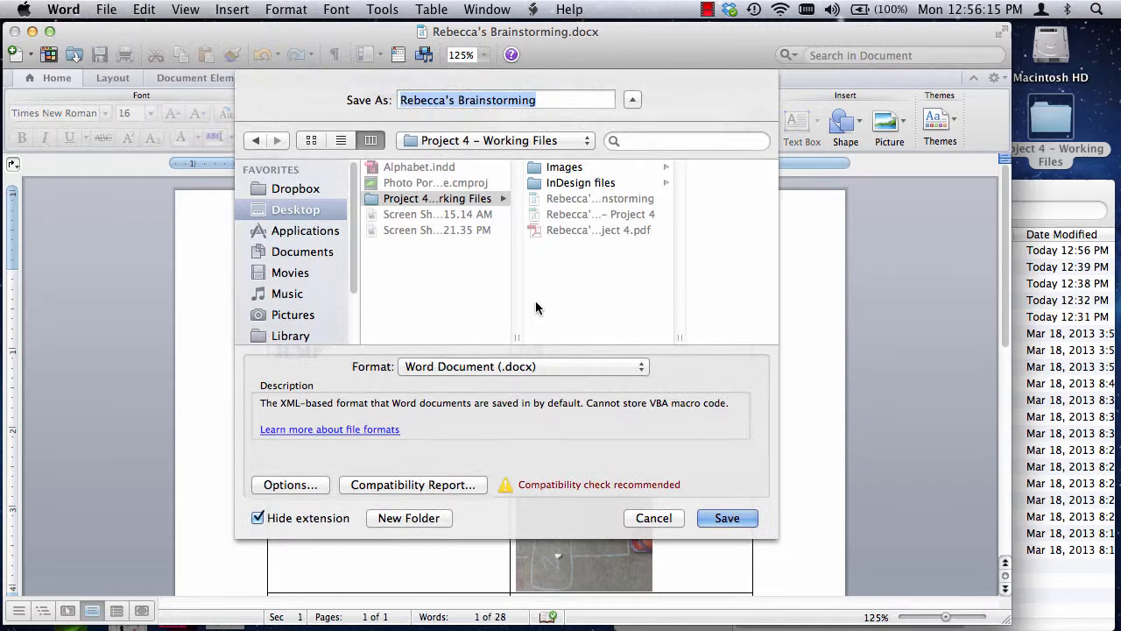
{"action": "left_click", "coordinate": [523, 368]}
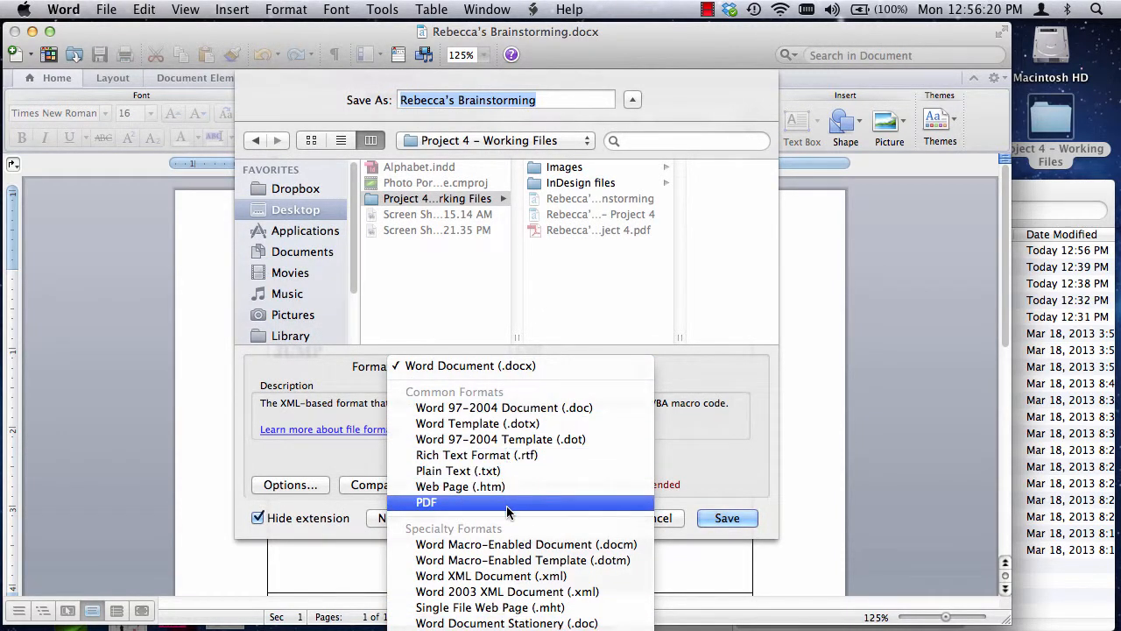
{"action": "key", "text": "Escape"}
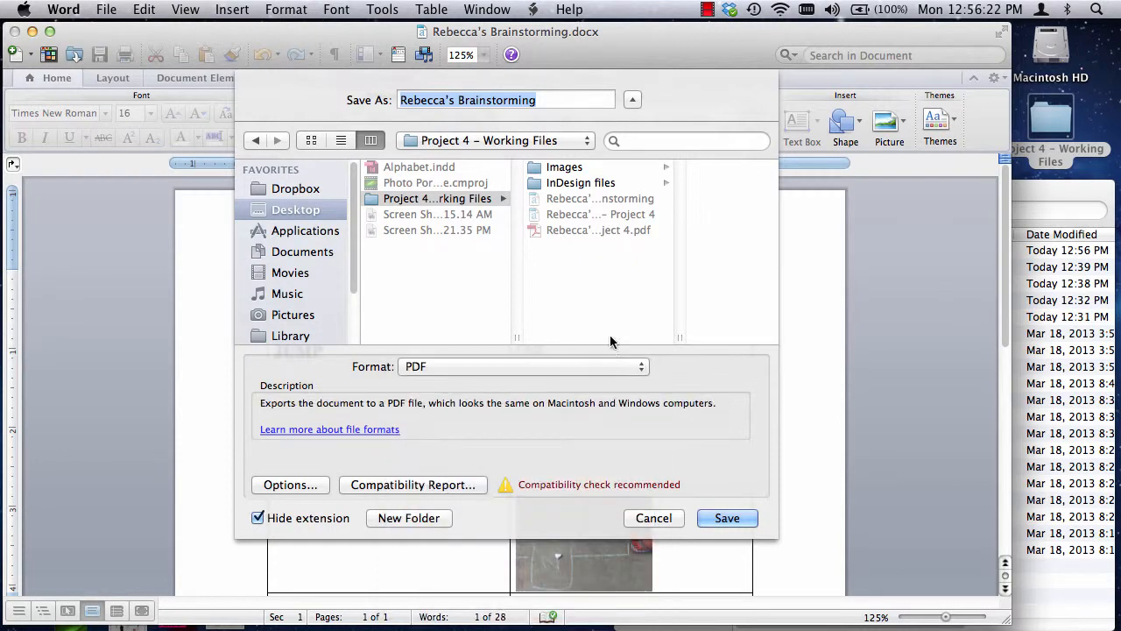
{"action": "left_click", "coordinate": [731, 515]}
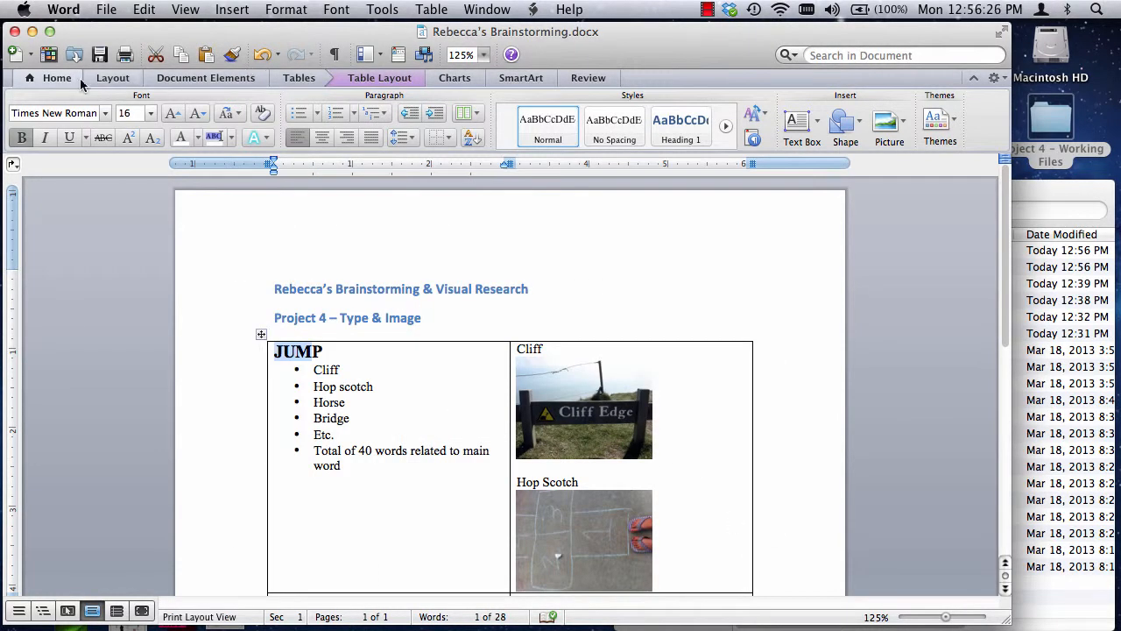
Step: Close the document, then collapse the Images folder in Finder's Project 4 – Working Files window and select the earlier Word research file
{"action": "left_click", "coordinate": [14, 32]}
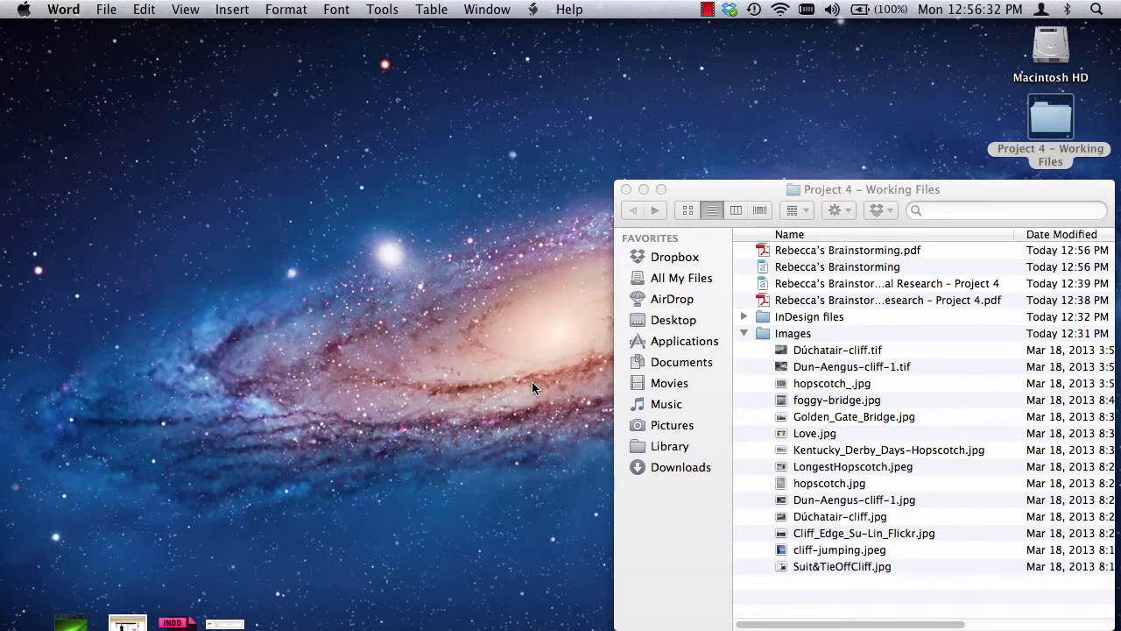
{"action": "left_click_drag", "start_coordinate": [765, 186], "coordinate": [627, 62]}
{"action": "left_click", "coordinate": [613, 206]}
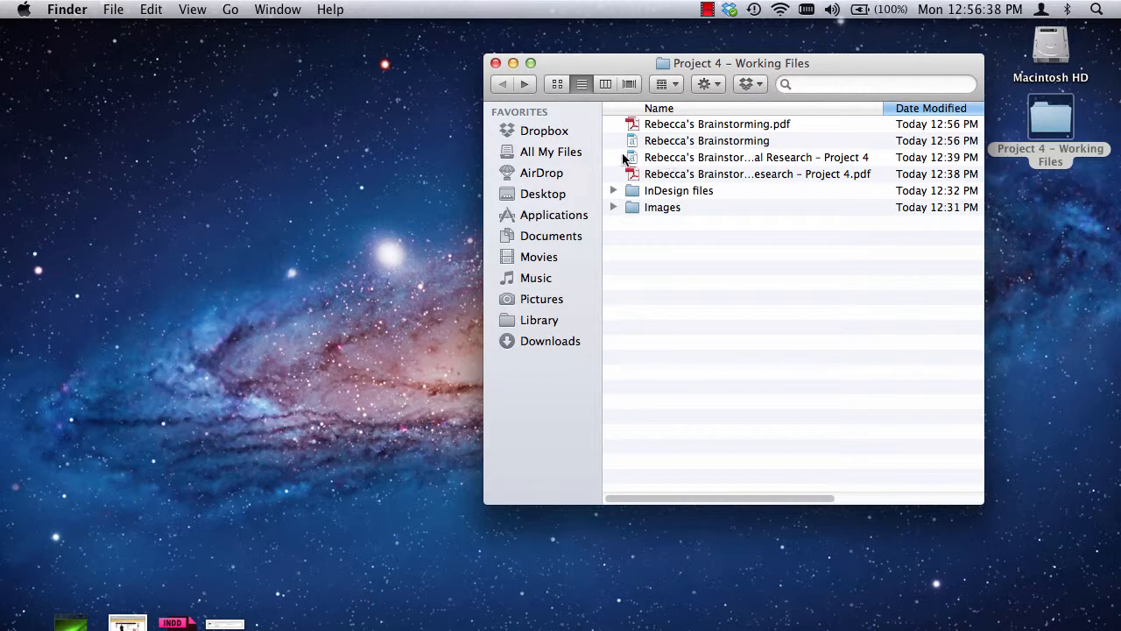
{"action": "left_click", "coordinate": [697, 160]}
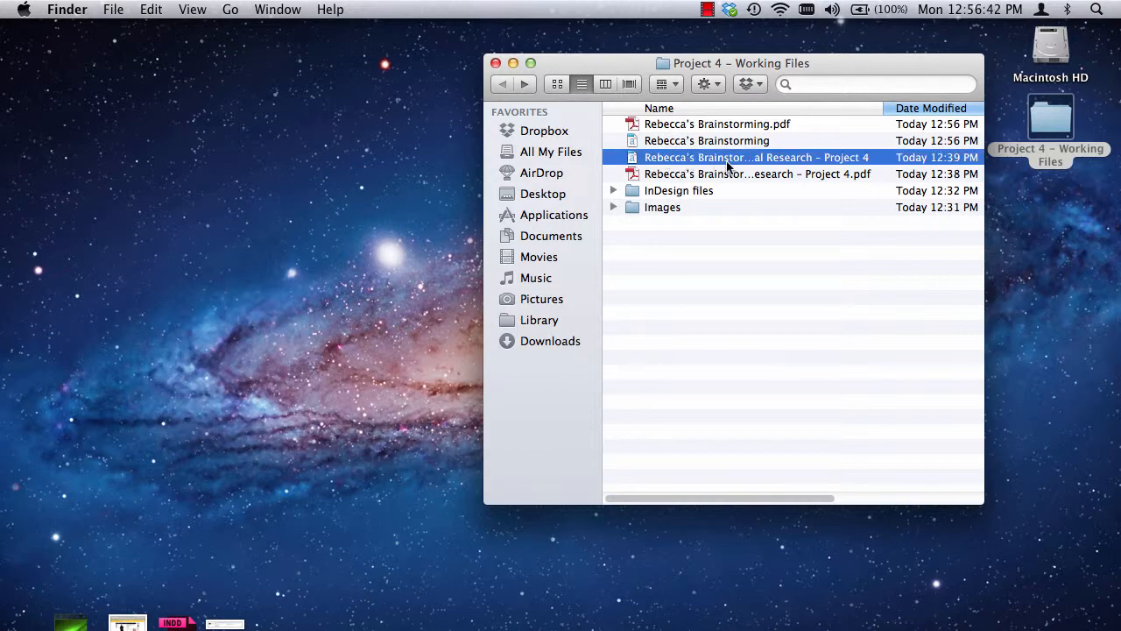
Step: Open the earlier two-page Brainstorming and Visual Research – Project 4 PDF in Acrobat, look through its keywords and pictures, and close it
{"action": "left_click", "coordinate": [727, 173]}
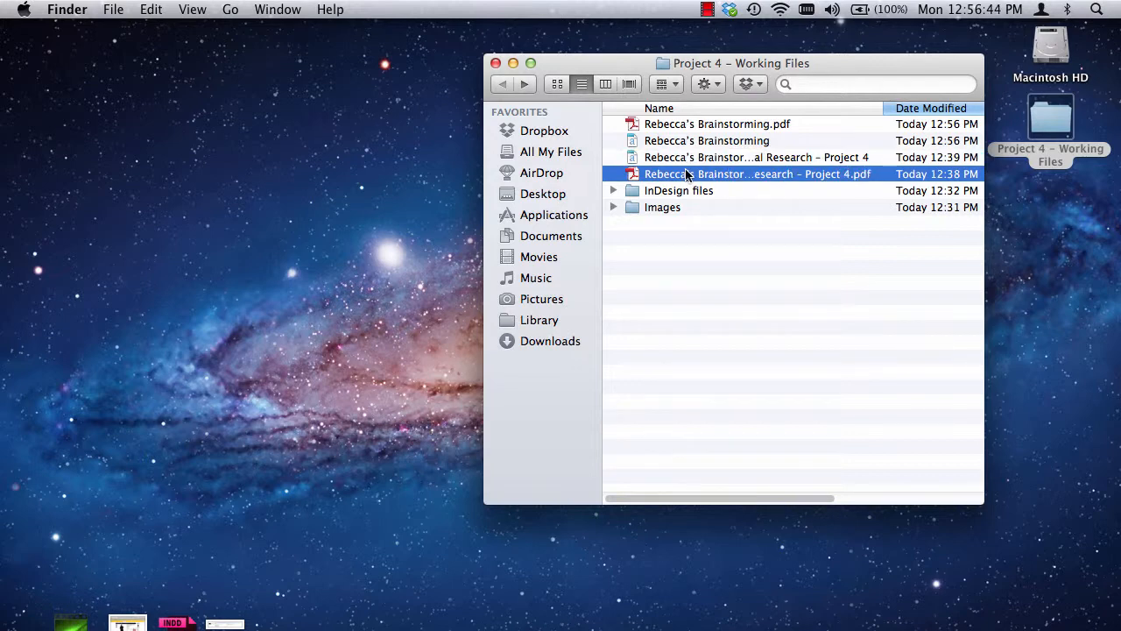
{"action": "double_click", "coordinate": [688, 174]}
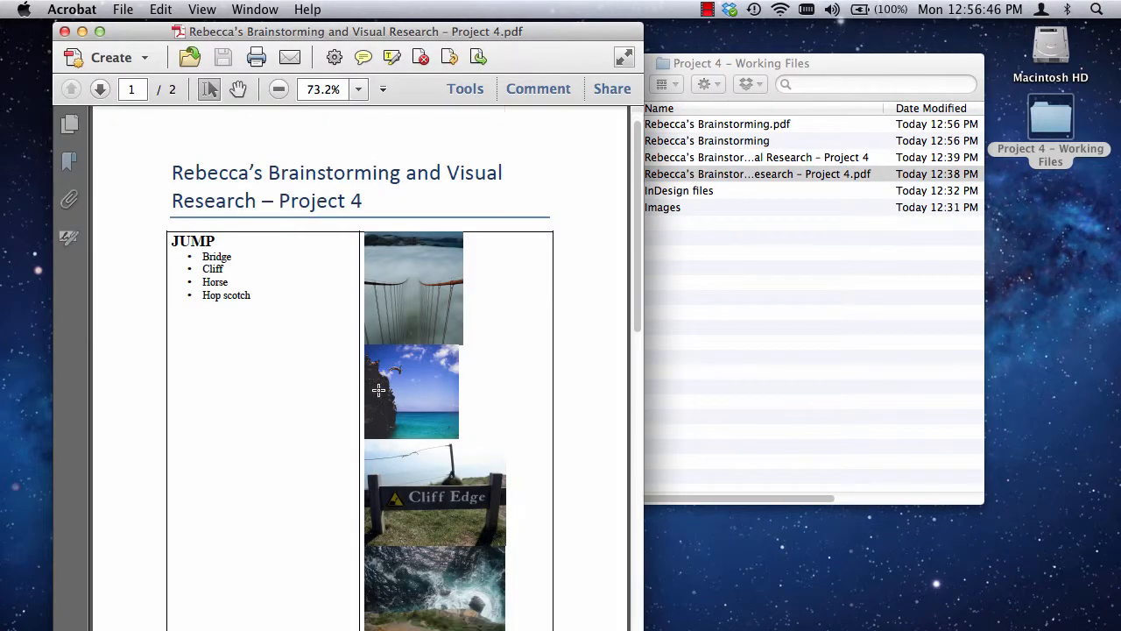
{"action": "scroll", "coordinate": [378, 388], "scroll_direction": "down", "scroll_amount": 10}
{"action": "scroll", "coordinate": [377, 388], "scroll_direction": "up", "scroll_amount": 10}
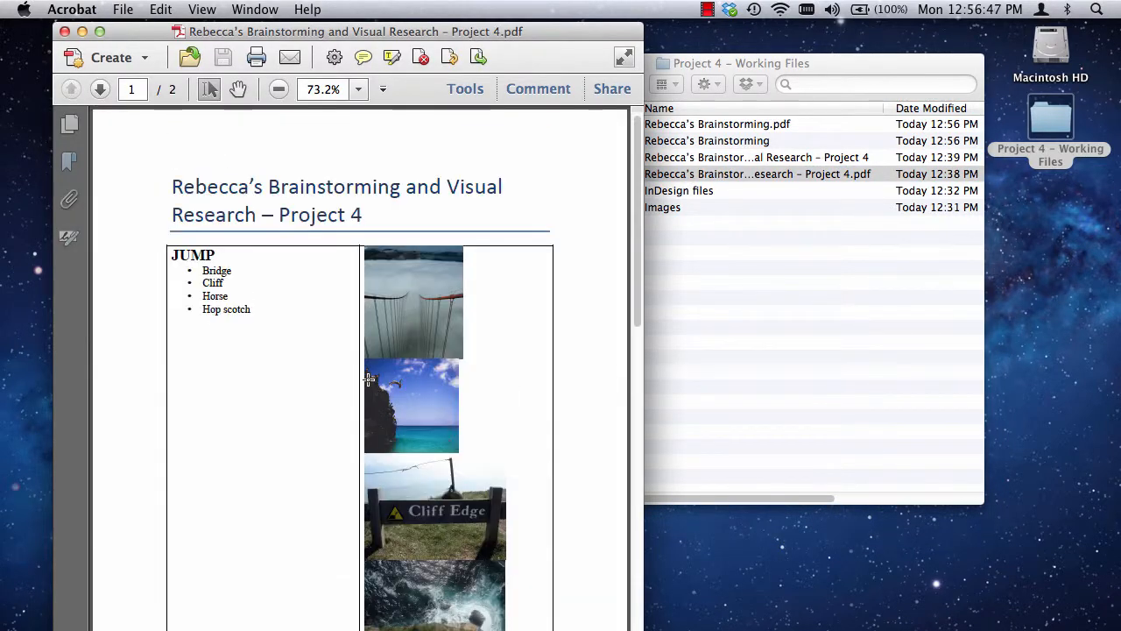
{"action": "left_click", "coordinate": [65, 32]}
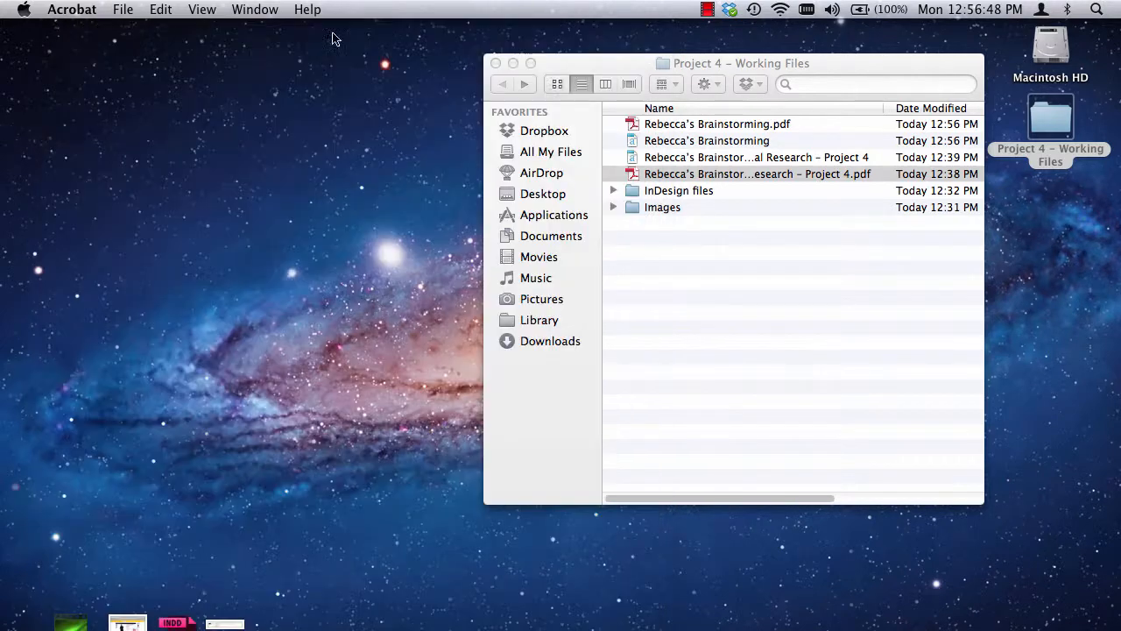
Step: Open the newly saved Brainstorming PDF to check its layout, then close it and the Project 4 – Working Files window
{"action": "double_click", "coordinate": [710, 123]}
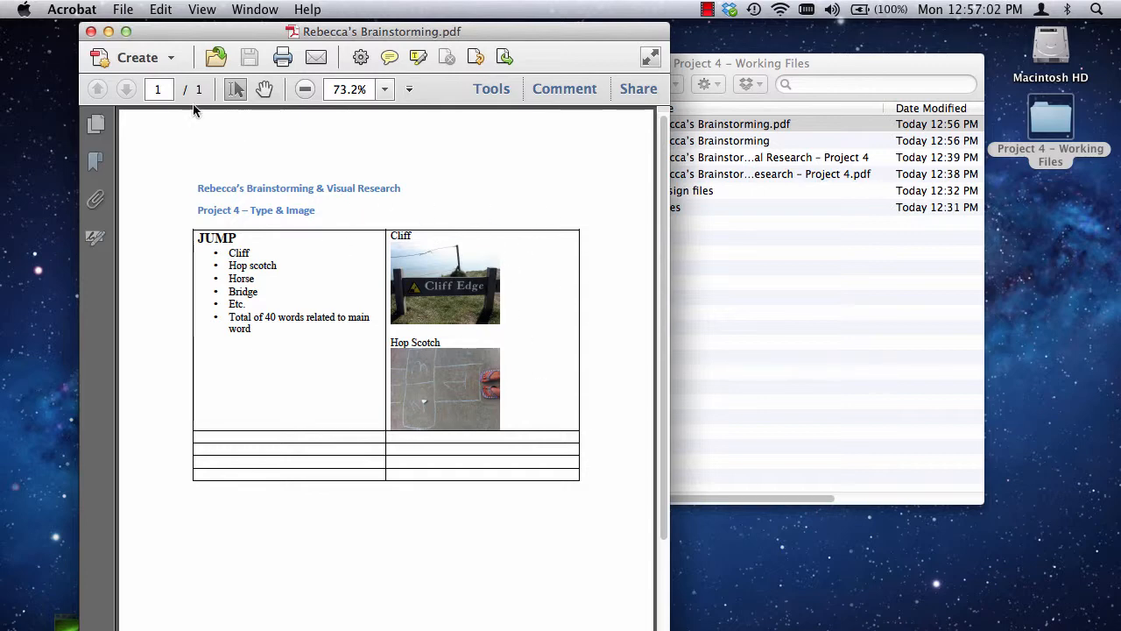
{"action": "left_click", "coordinate": [90, 33]}
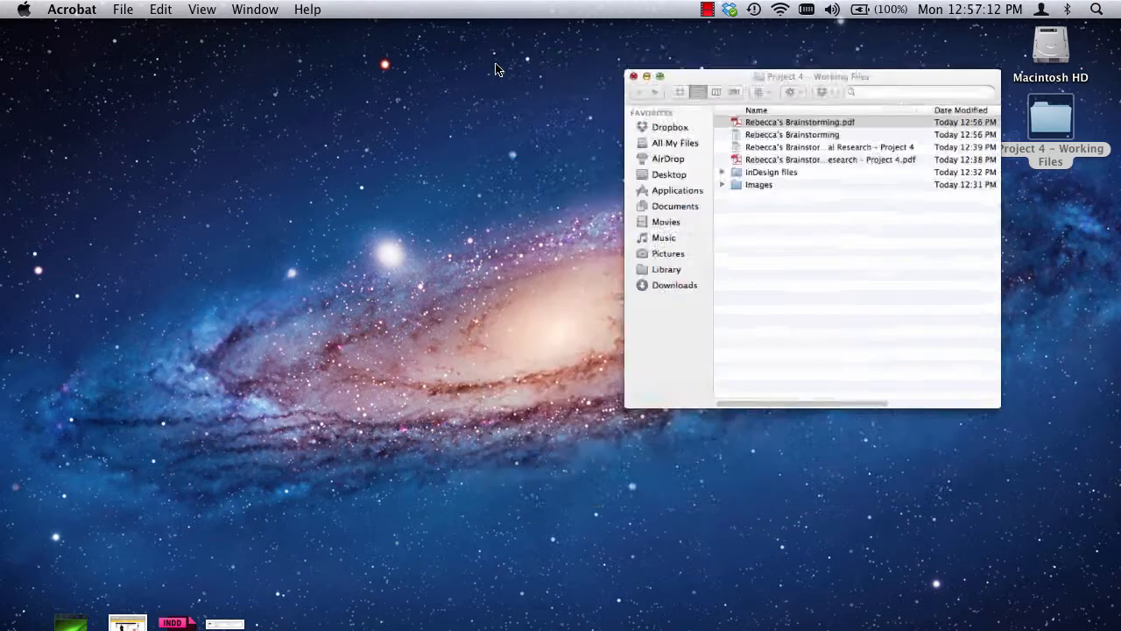
{"action": "left_click", "coordinate": [496, 64]}
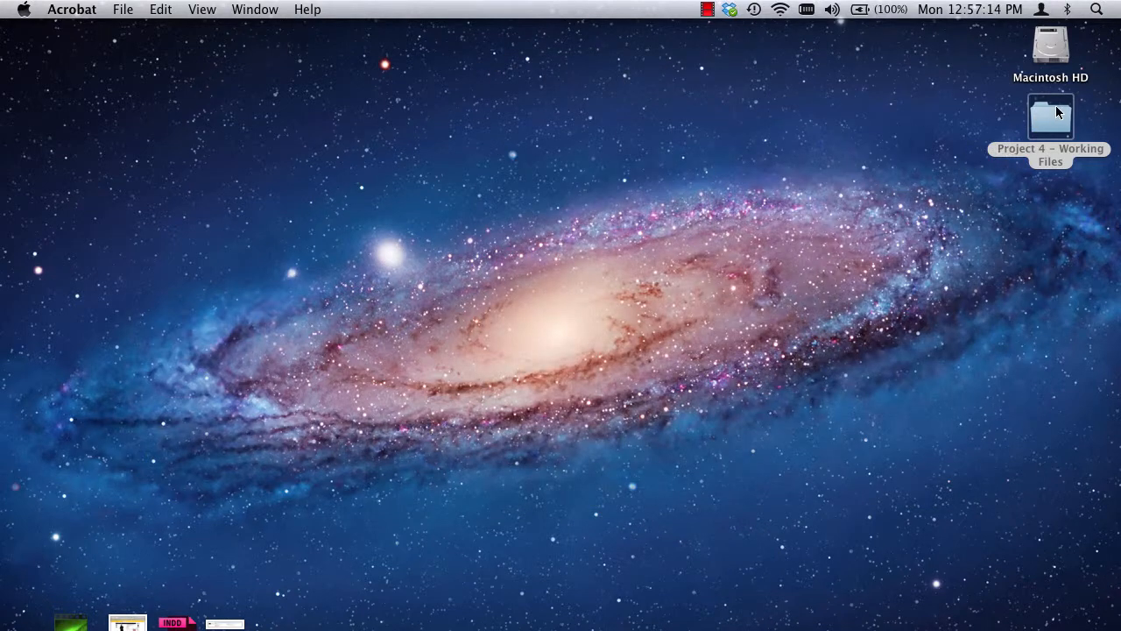